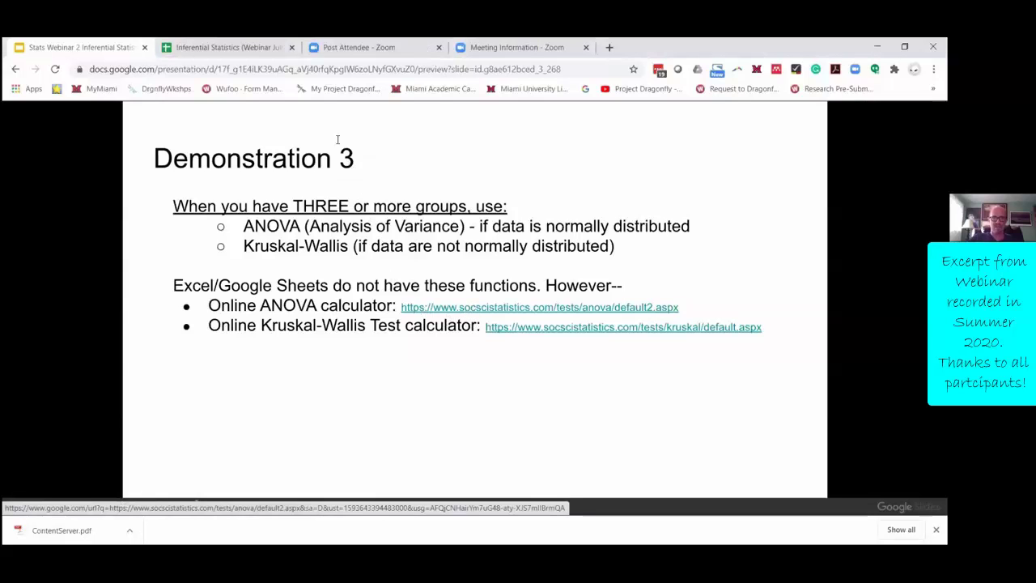
# - Open the ANOVA sheet in Inferential Statistics and browse down the country list to Qatar
pyautogui.click(198, 47)
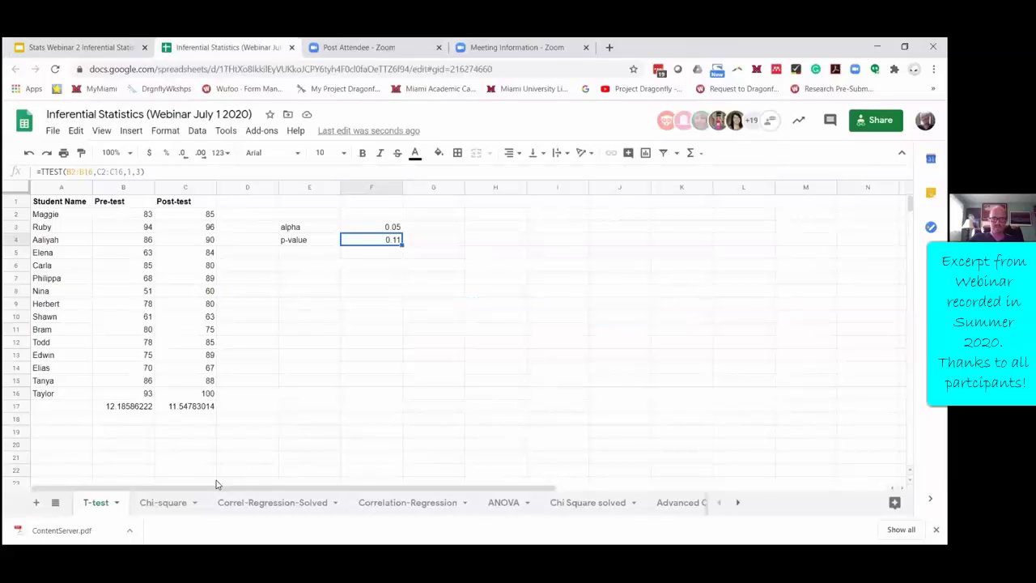
pyautogui.click(493, 506)
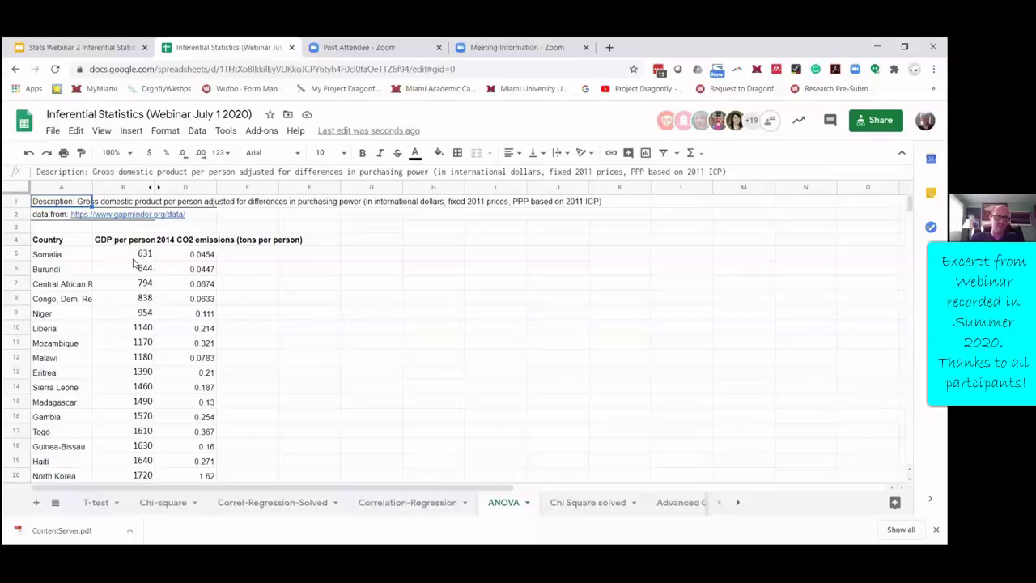
pyautogui.click(78, 243)
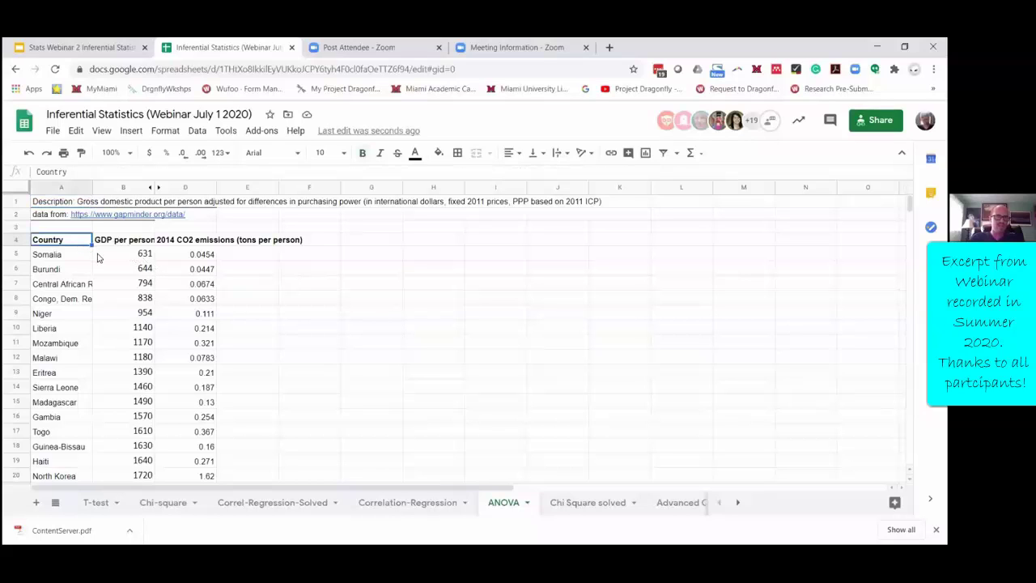
pyautogui.press('Down')
pyautogui.press('Down')
pyautogui.press('Down')
pyautogui.press('Down')
pyautogui.press('Down')
pyautogui.press('Down')
pyautogui.press('Down')
pyautogui.press('Down')
pyautogui.press('Down')
pyautogui.press('Down')
pyautogui.press('Down')
pyautogui.press('Down')
pyautogui.press('Down')
pyautogui.press('Down')
pyautogui.press('Down')
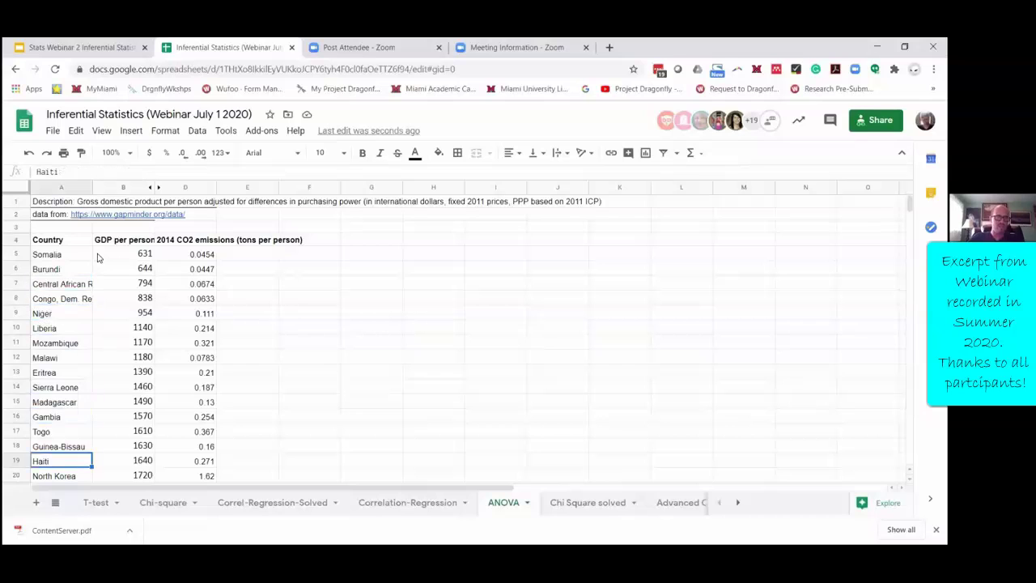
pyautogui.press('Down')
pyautogui.press('Down')
pyautogui.press('Down')
pyautogui.press('Down')
pyautogui.press('Down')
pyautogui.press('Down')
pyautogui.press('Down')
pyautogui.press('Down')
pyautogui.press('Down')
pyautogui.press('Down')
pyautogui.press('Down')
pyautogui.press('Down')
pyautogui.press('Down')
pyautogui.press('Down')
pyautogui.press('Down')
pyautogui.press('Down')
pyautogui.press('Down')
pyautogui.press('Down')
pyautogui.press('Down')
pyautogui.press('Down')
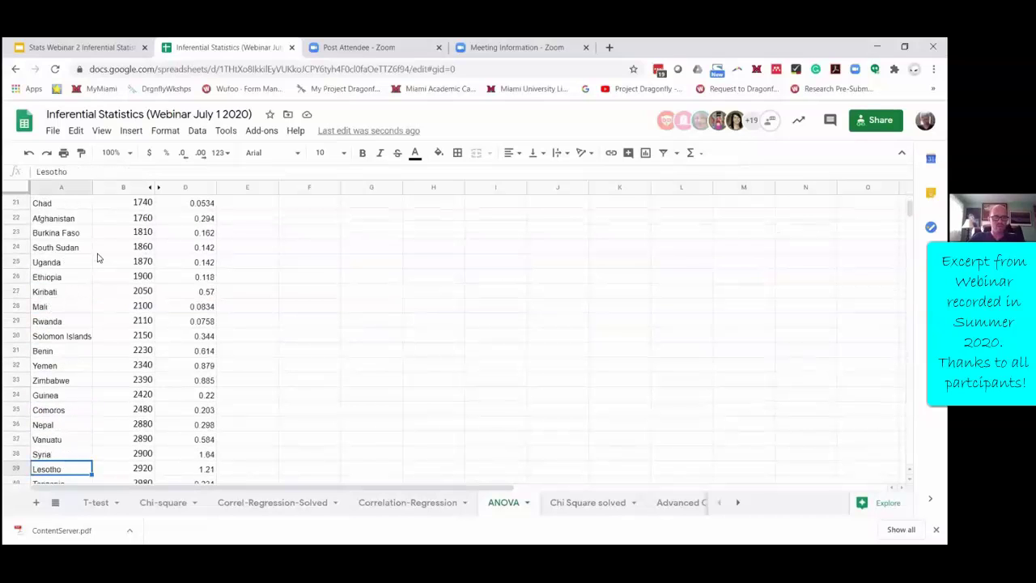
pyautogui.hotkey('ctrl', 'Down')
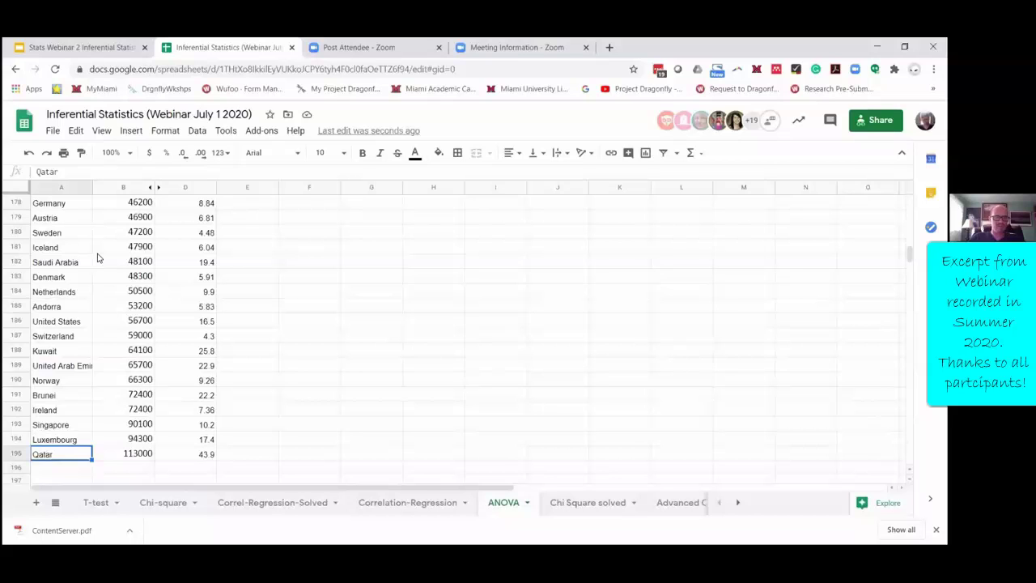
# - Select the country column, then return to the top and visit the GDP and CO2 headings
pyautogui.hotkey('ctrl', 'shift', 'Up')
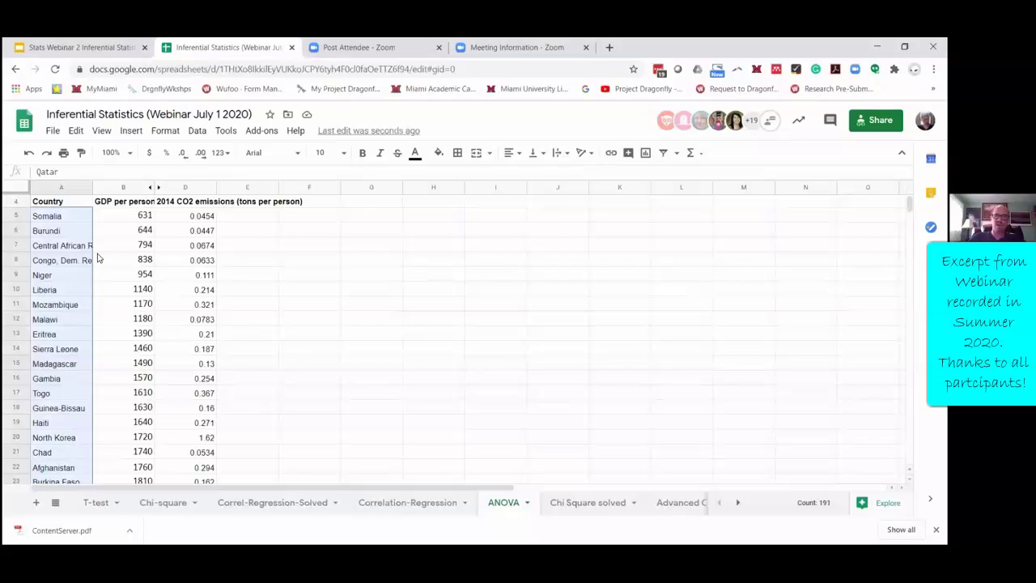
pyautogui.press('Up')
pyautogui.hotkey('ctrl', 'Up')
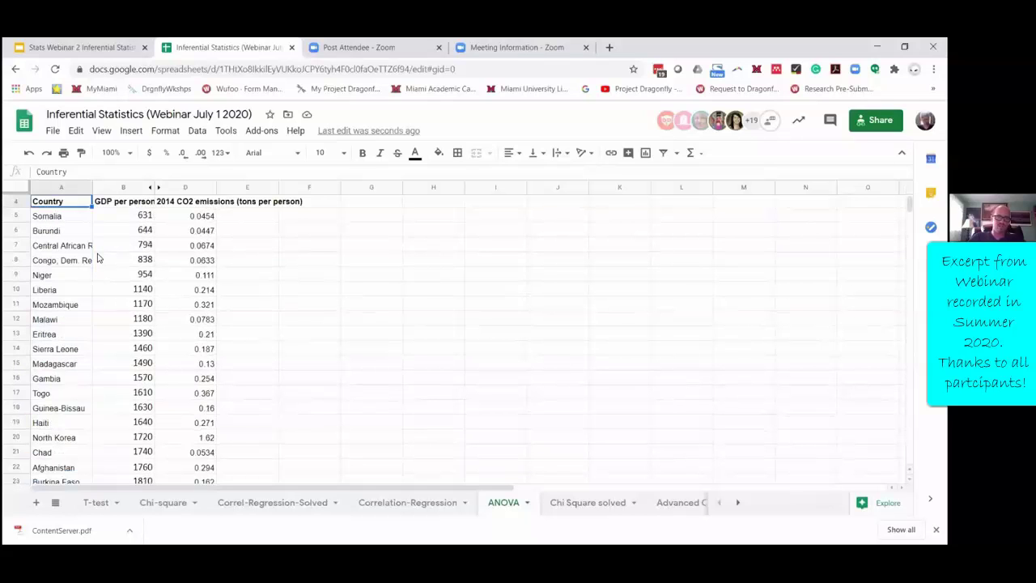
pyautogui.press('Right')
pyautogui.press('Up')
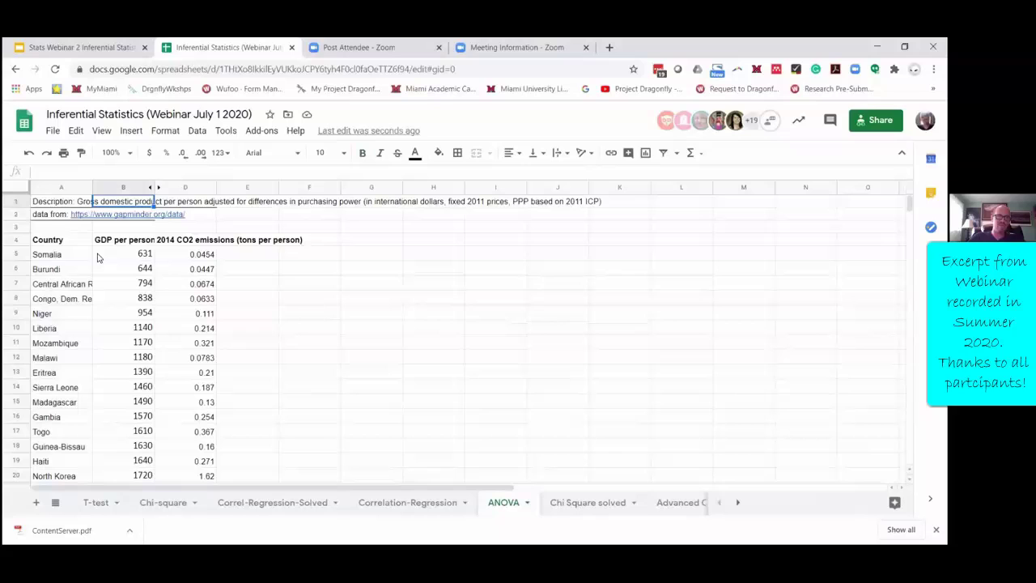
pyautogui.press('Down')
pyautogui.press('Down')
pyautogui.press('Down')
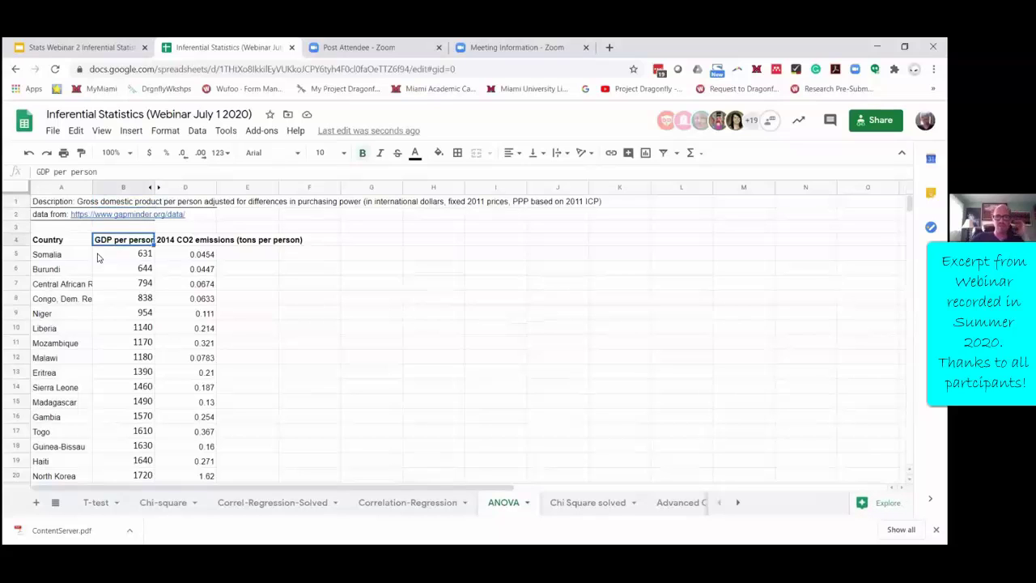
pyautogui.press('Right')
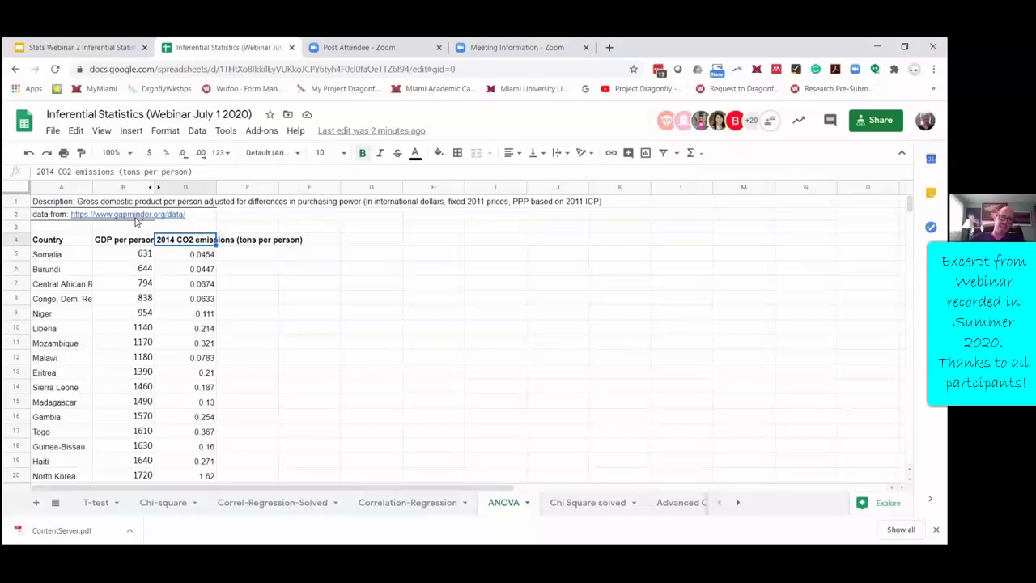
pyautogui.click(58, 216)
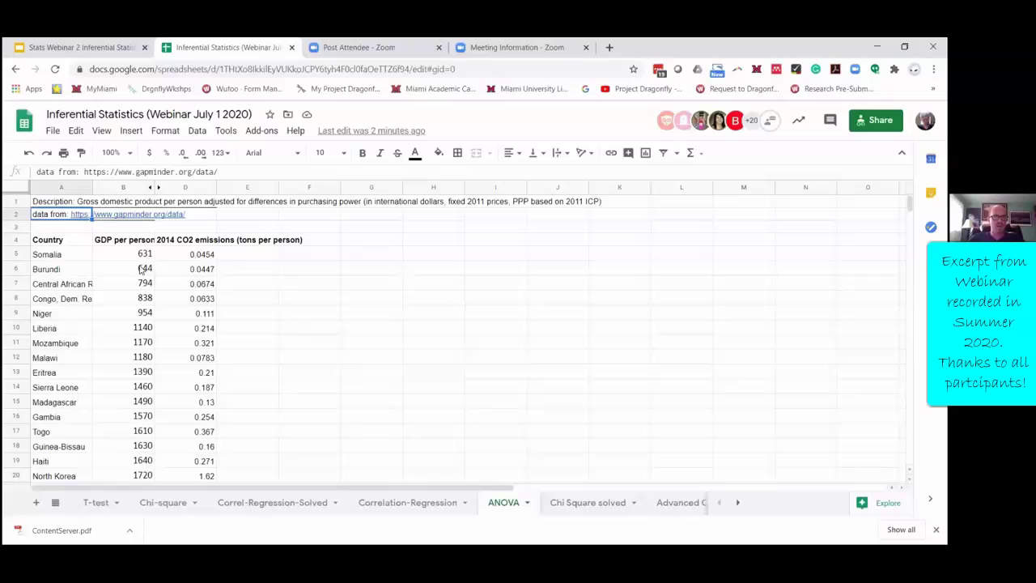
pyautogui.moveTo(142, 241); pyautogui.dragTo(190, 379)
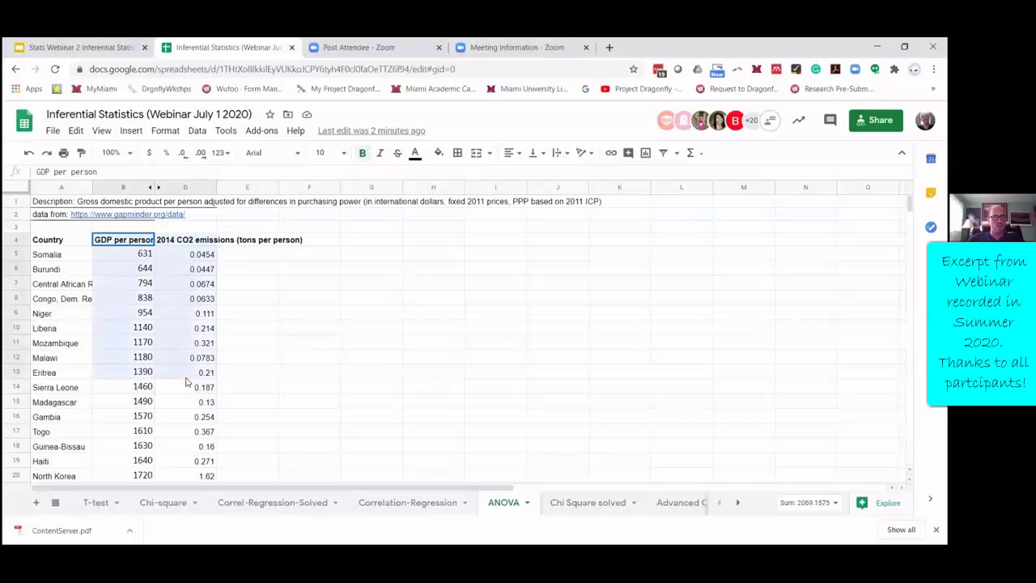
pyautogui.click(123, 241)
pyautogui.click(162, 243)
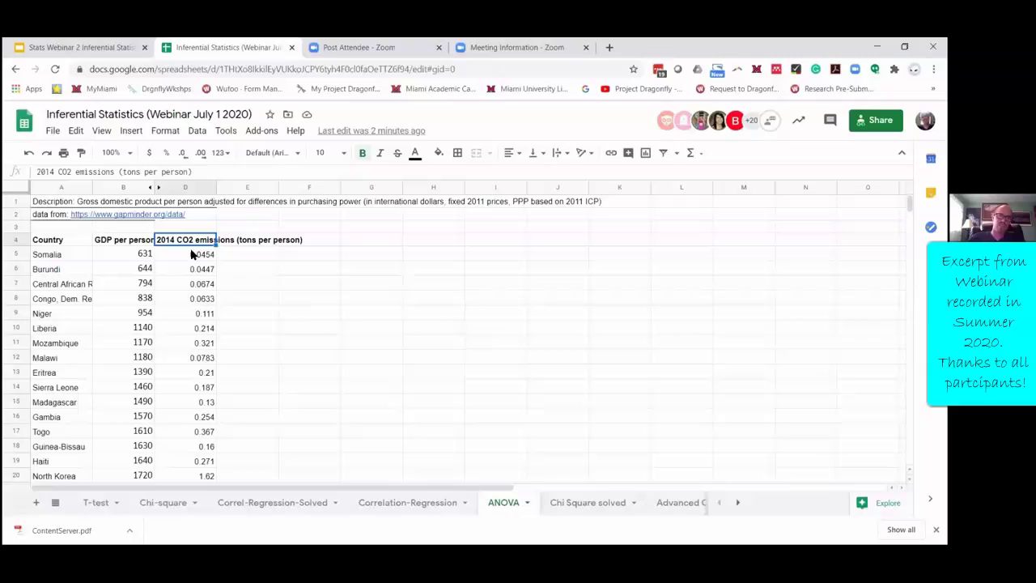
pyautogui.click(157, 188)
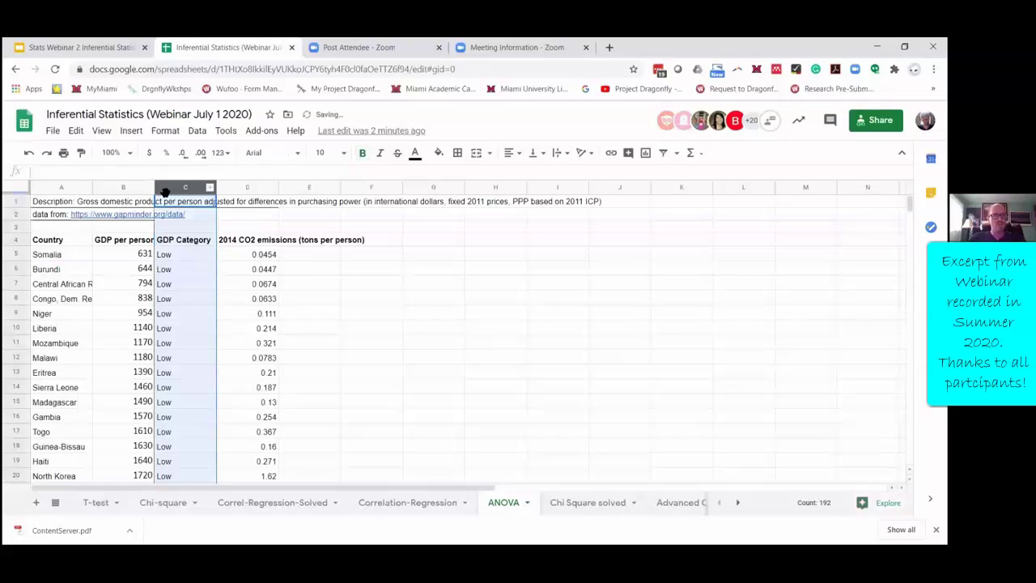
pyautogui.click(264, 272)
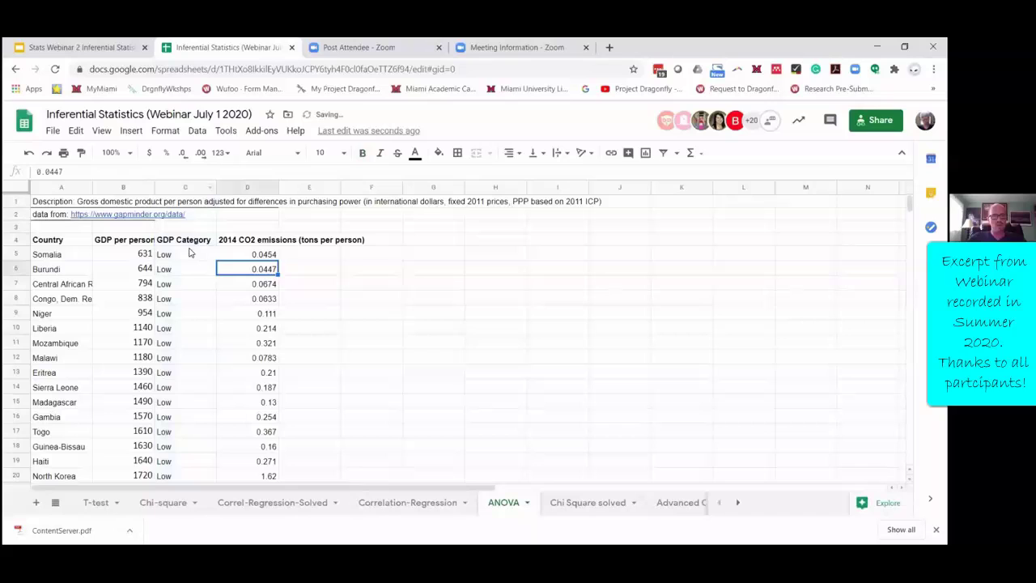
pyautogui.moveTo(189, 245)
pyautogui.mouseDown()
pyautogui.moveTo(190, 268)
pyautogui.moveTo(191, 258)
pyautogui.mouseUp()
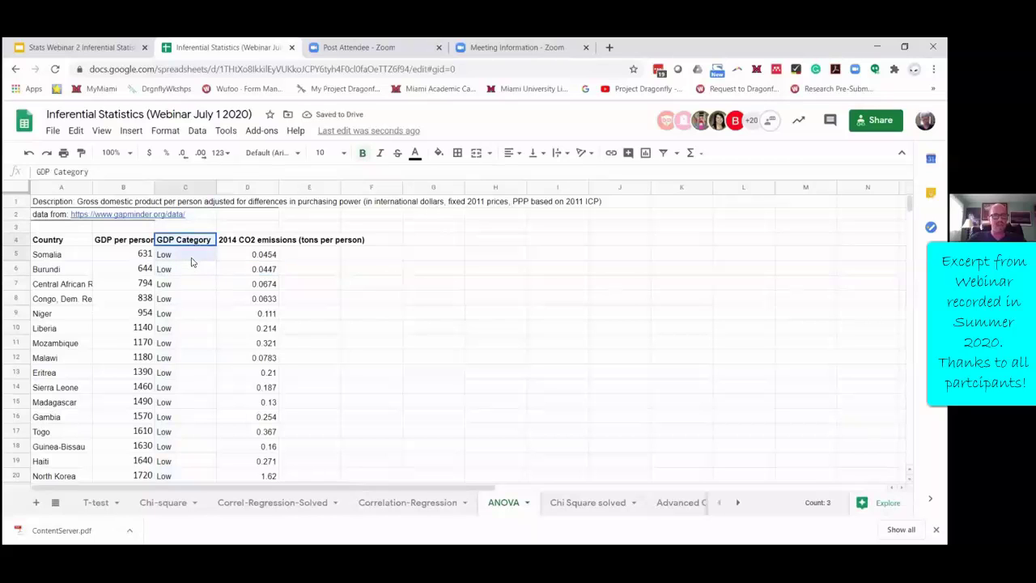
pyautogui.click(171, 268)
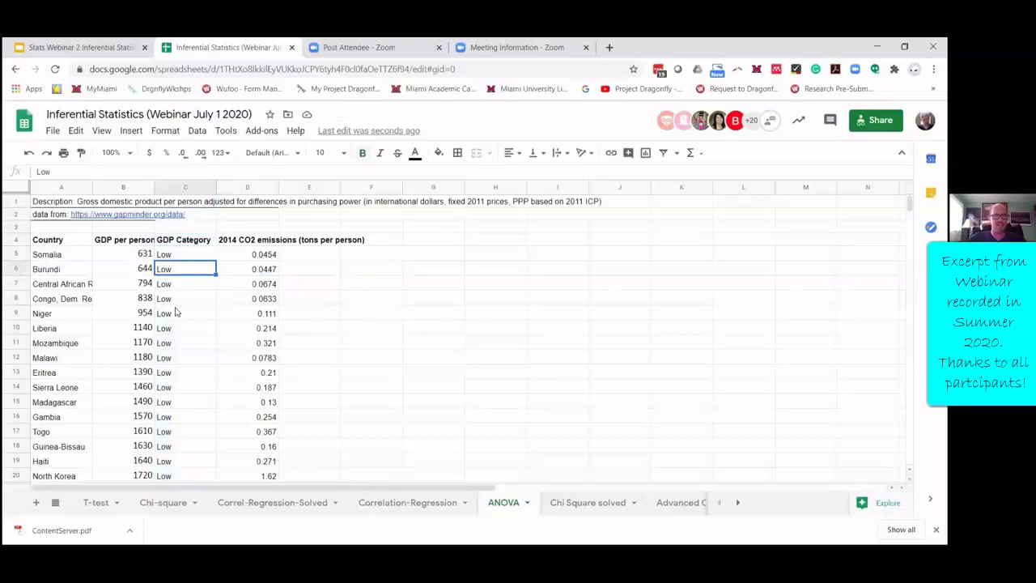
pyautogui.click(173, 259)
pyautogui.scroll(-2, 174, 292)
pyautogui.scroll(2, 172, 294)
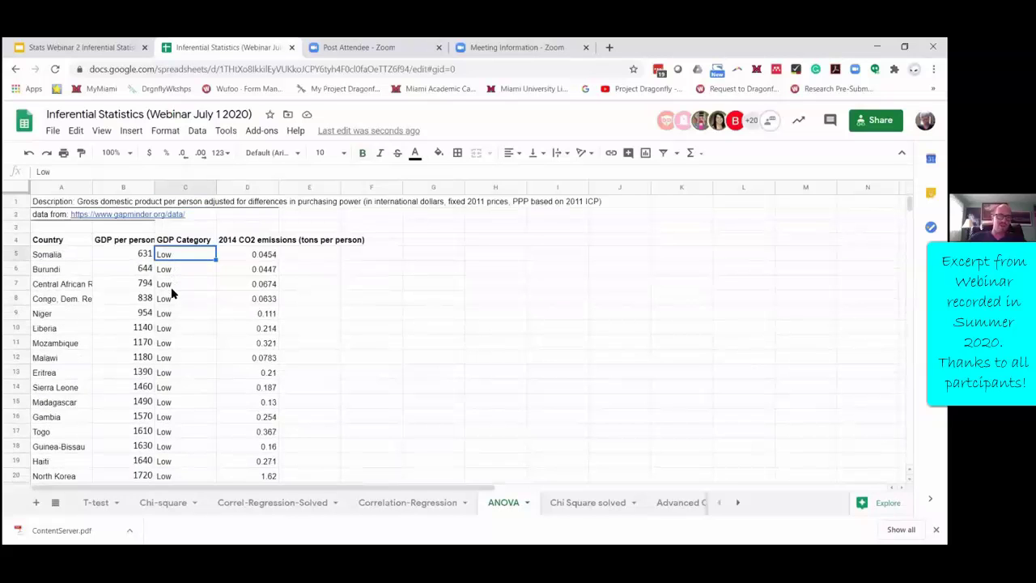
pyautogui.scroll(-20, 172, 294)
pyautogui.scroll(-4, 173, 293)
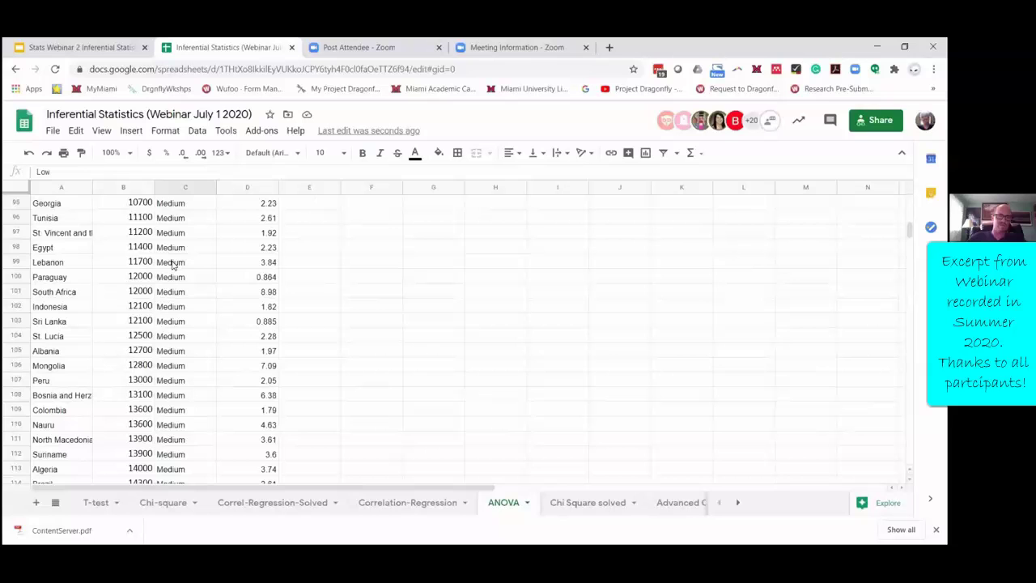
pyautogui.click(172, 248)
pyautogui.scroll(-20, 184, 295)
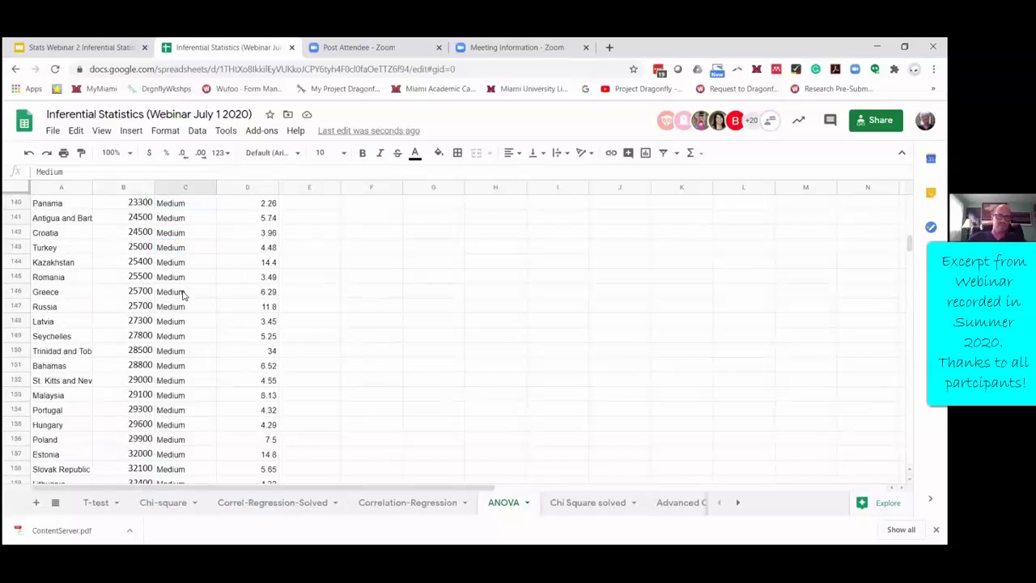
pyautogui.click(184, 277)
pyautogui.scroll(15, 188, 293)
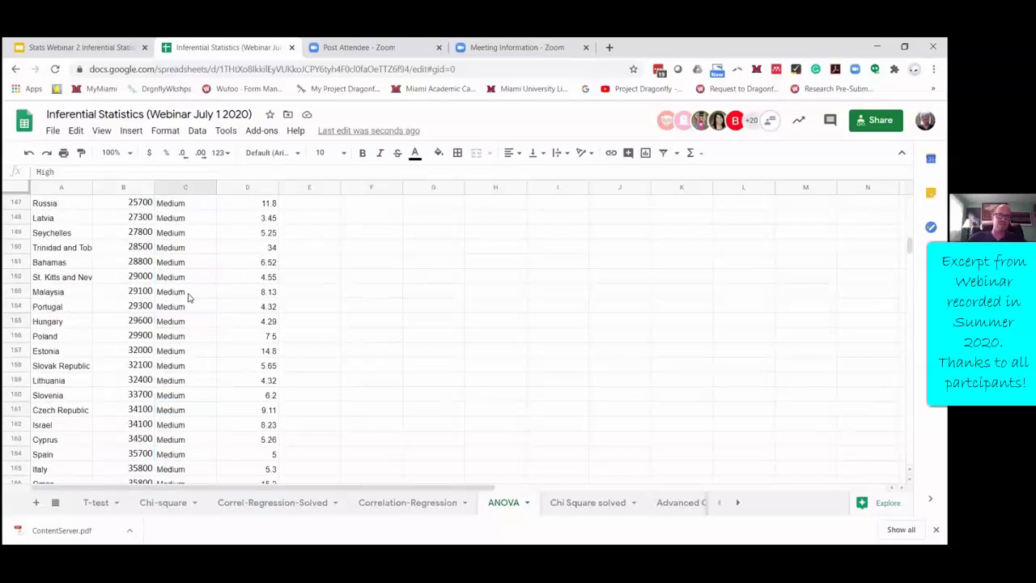
pyautogui.scroll(20, 187, 295)
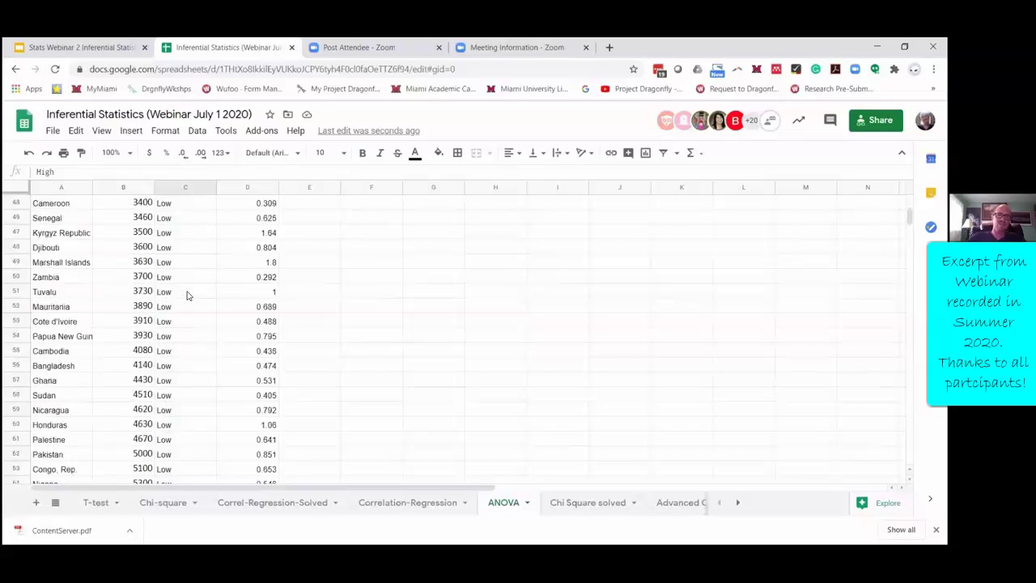
pyautogui.scroll(4, 185, 294)
pyautogui.moveTo(178, 256); pyautogui.dragTo(187, 318)
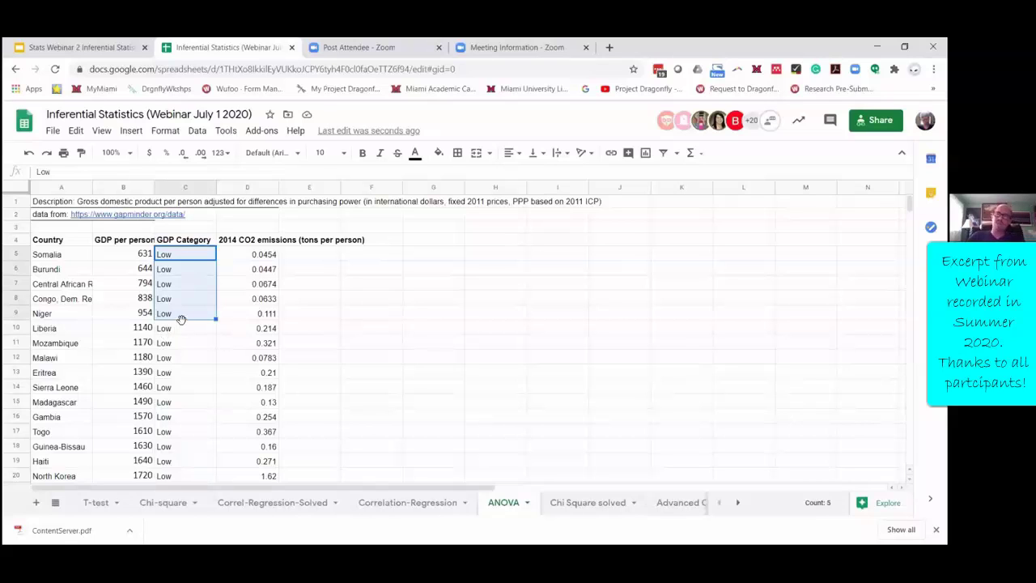
pyautogui.moveTo(121, 256); pyautogui.dragTo(128, 391)
pyautogui.moveTo(187, 256); pyautogui.dragTo(179, 416)
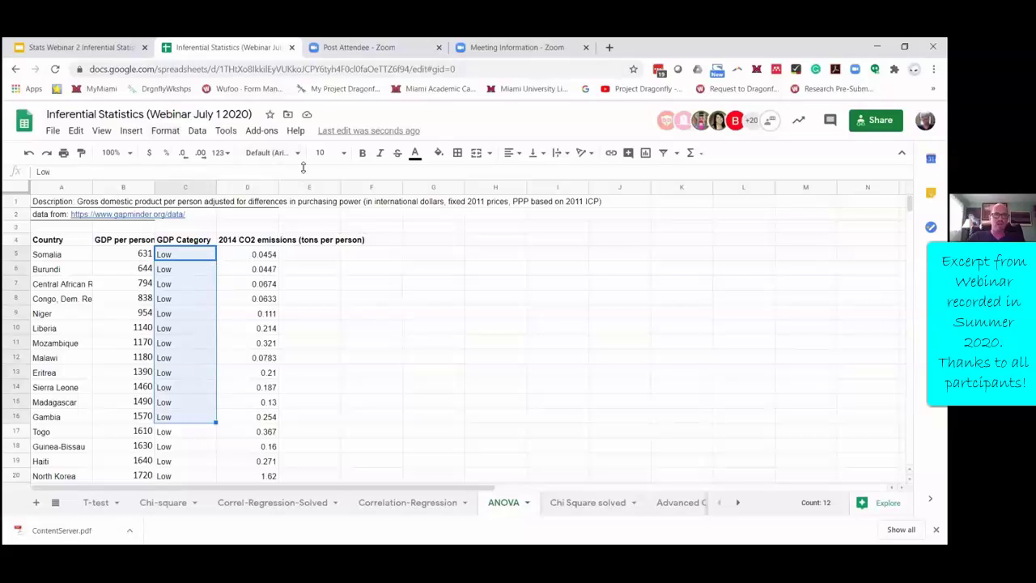
pyautogui.click(84, 46)
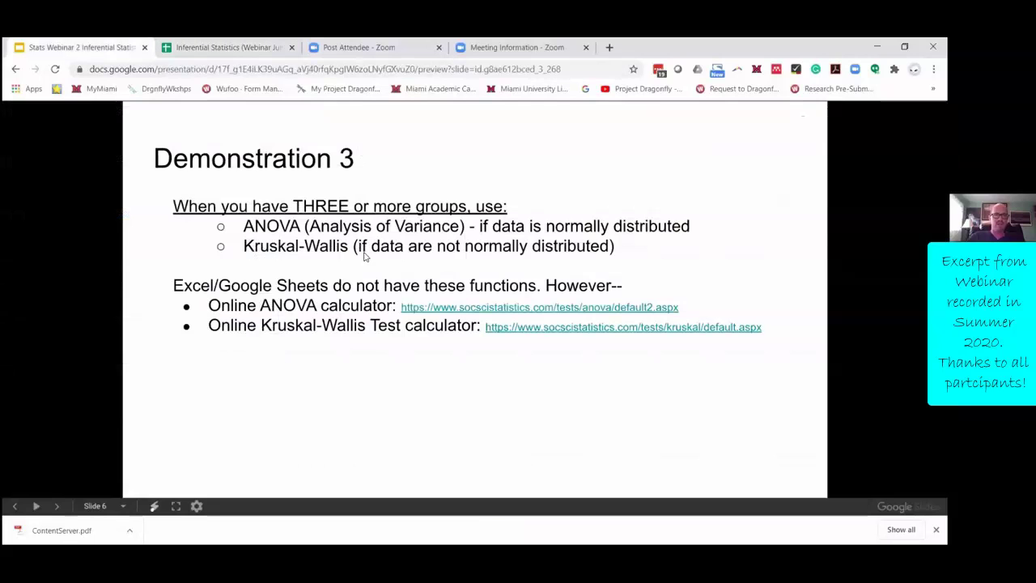
# - Follow the Demonstration 3 slide's link to the Online ANOVA calculator
pyautogui.click(444, 309)
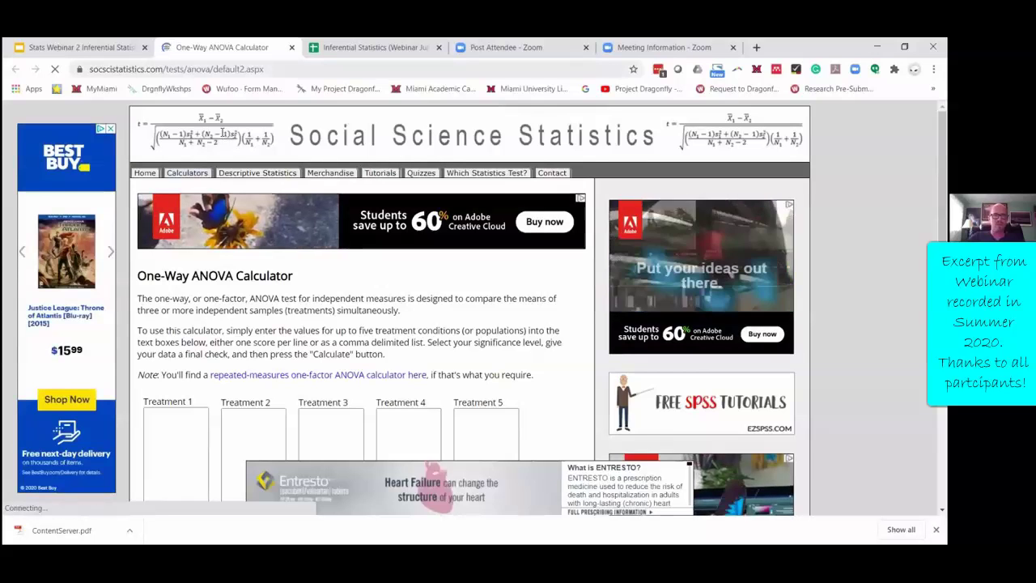
# - Scroll down to the calculator's empty Treatment 1–5 boxes, then go back to the Inferential Statistics spreadsheet
pyautogui.scroll(-1, 266, 253)
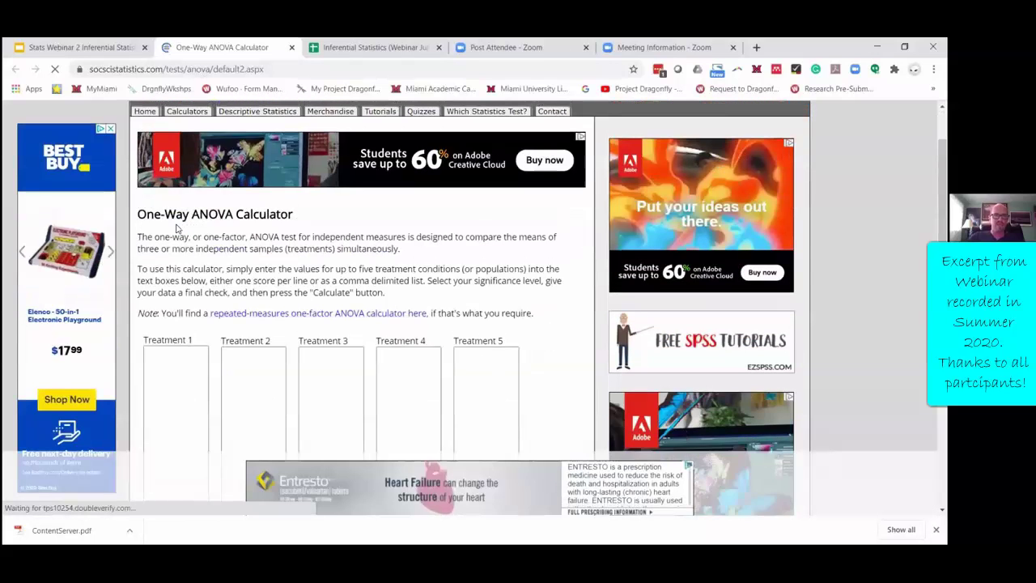
pyautogui.scroll(1, 242, 235)
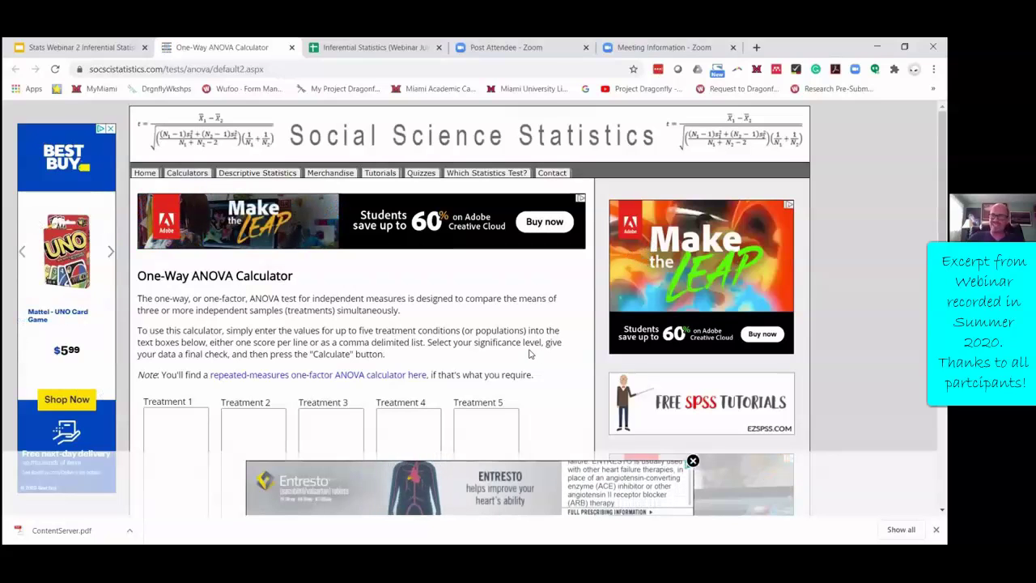
pyautogui.scroll(-1, 291, 236)
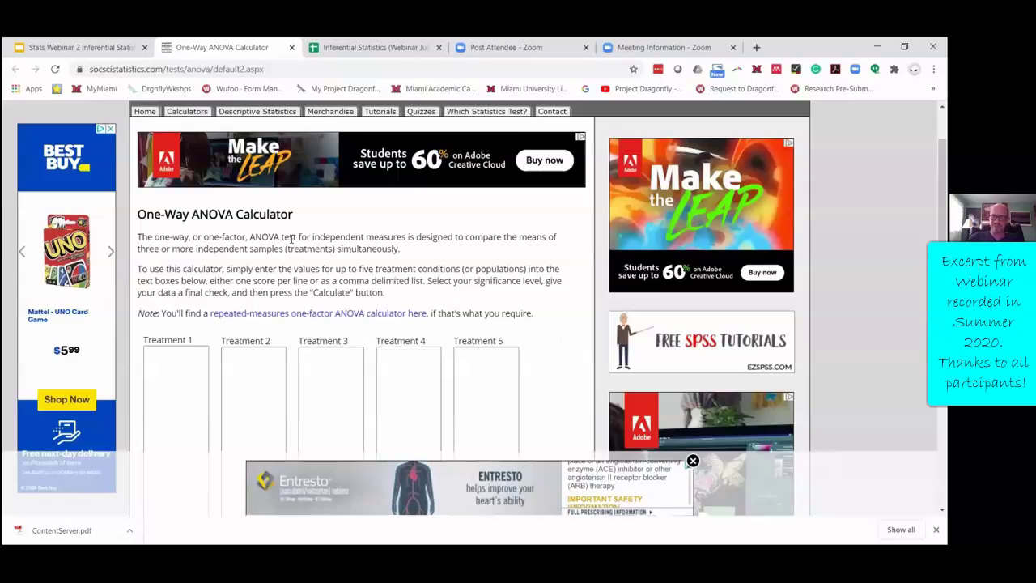
pyautogui.scroll(-1, 298, 235)
pyautogui.scroll(-1, 300, 234)
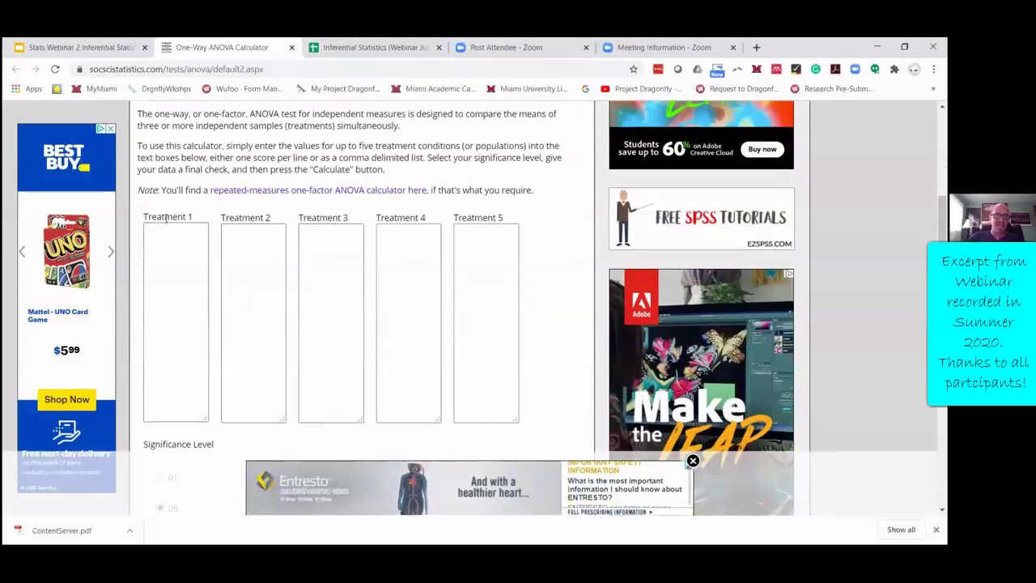
pyautogui.moveTo(165, 217); pyautogui.dragTo(456, 219)
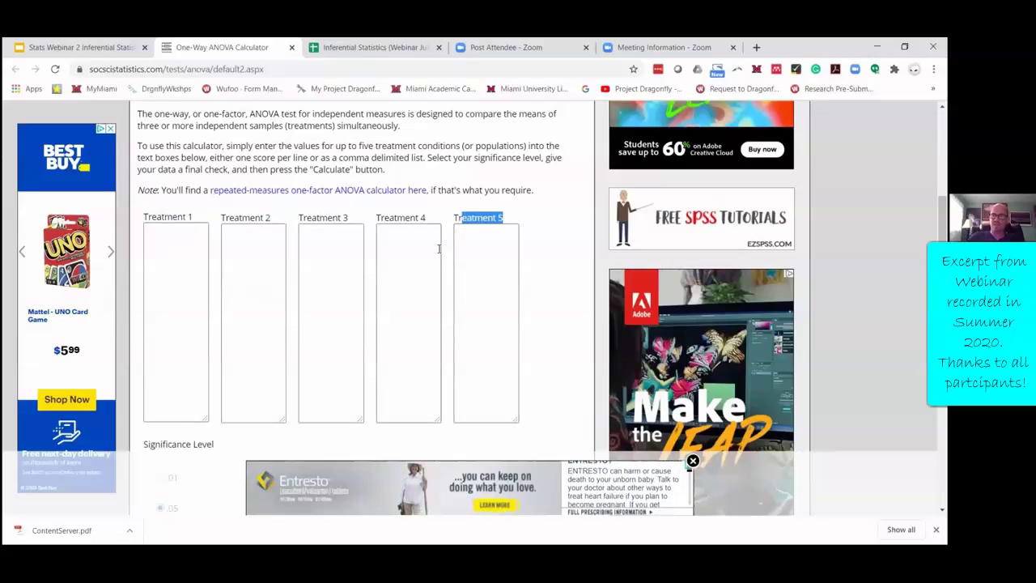
pyautogui.click(338, 47)
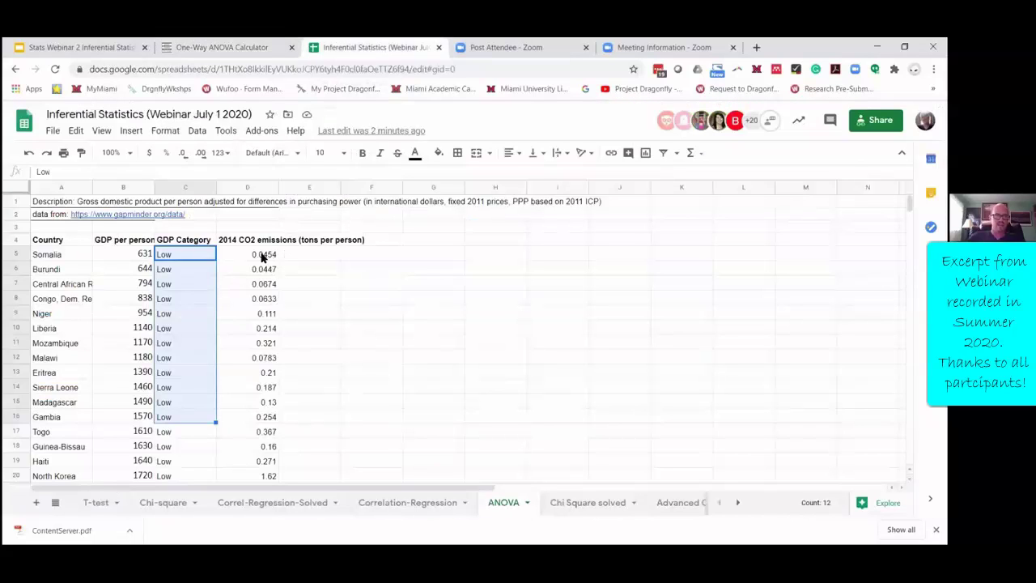
# - Select D5:D92, the Low group's CO2 values down to Fiji, and copy them
pyautogui.click(256, 255)
pyautogui.click(314, 268)
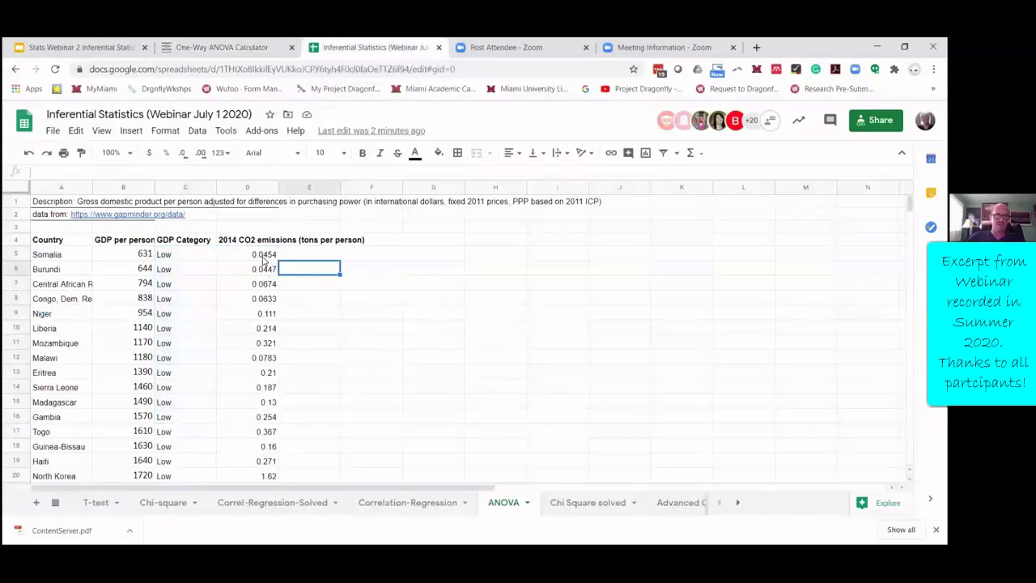
pyautogui.moveTo(263, 255); pyautogui.dragTo(246, 388)
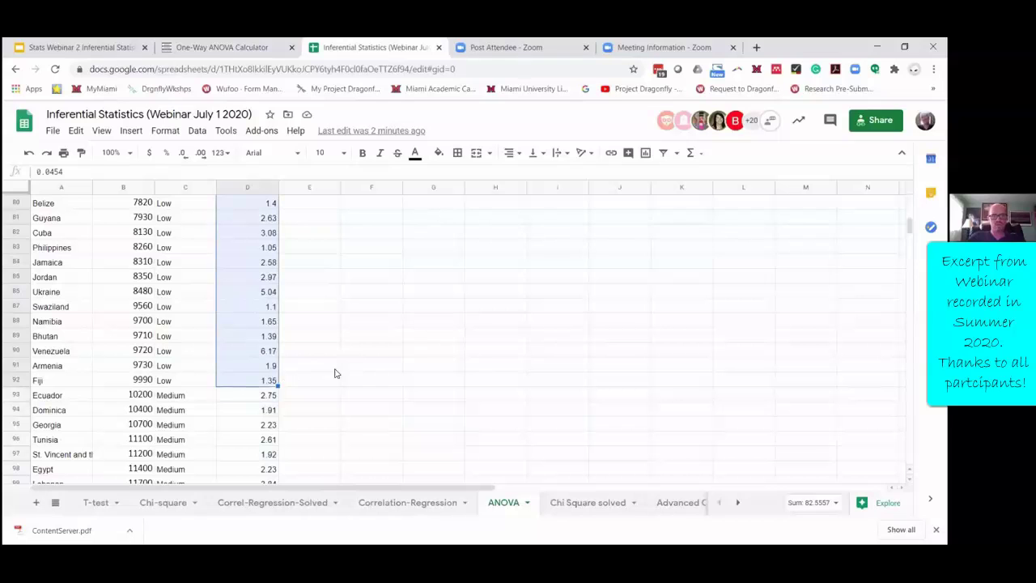
pyautogui.hotkey('ctrl', 'c')
# - Paste the Low group's CO2 values (0.0454 to 1.35) into the calculator's Treatment 1 box
pyautogui.click(233, 47)
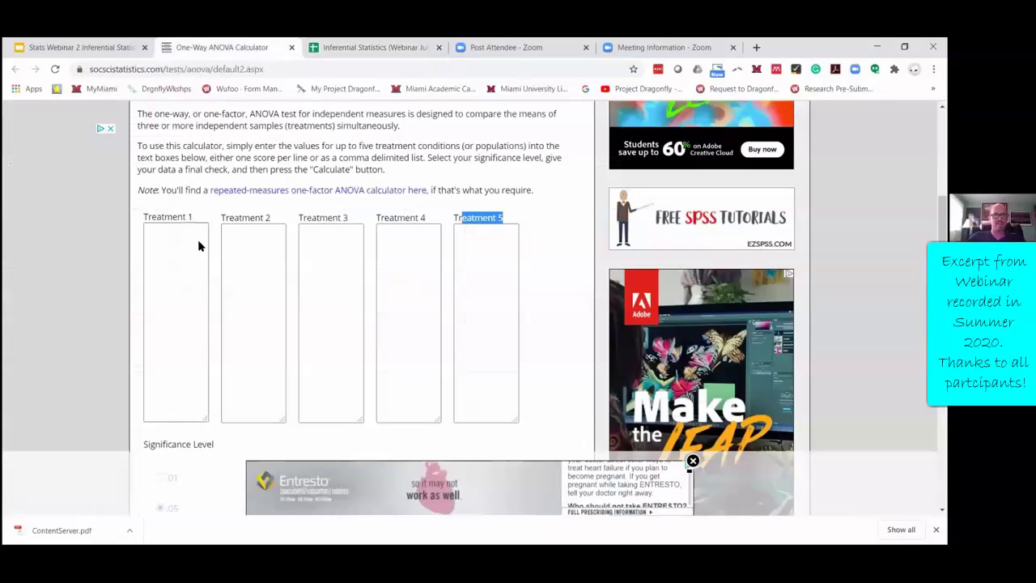
pyautogui.click(185, 243)
pyautogui.hotkey('ctrl', 'v')
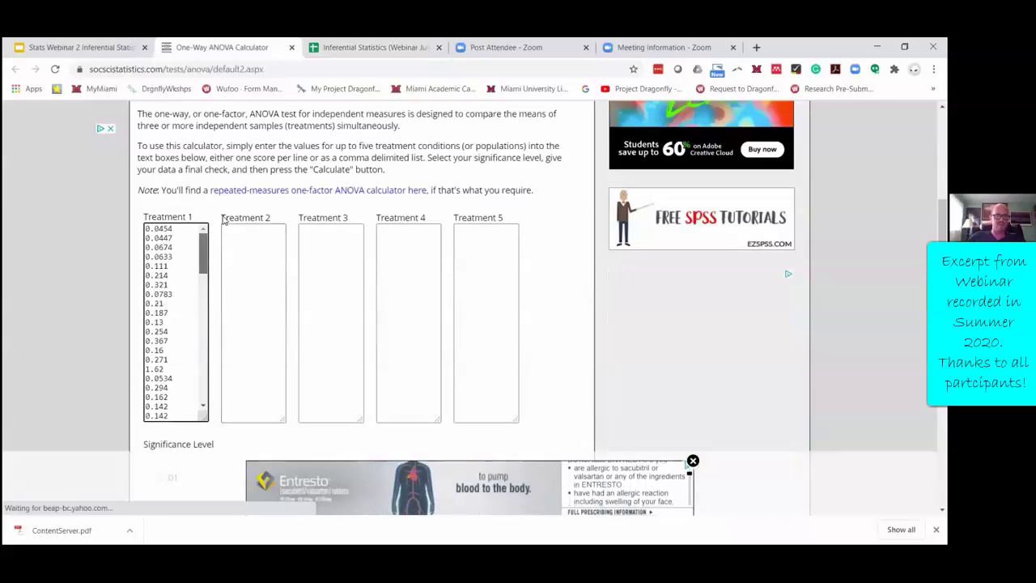
# - Copy the Medium group's CO2 values, D93 (Ecuador) through D170 (Japan)
pyautogui.hotkey('ctrl', 'Tab')
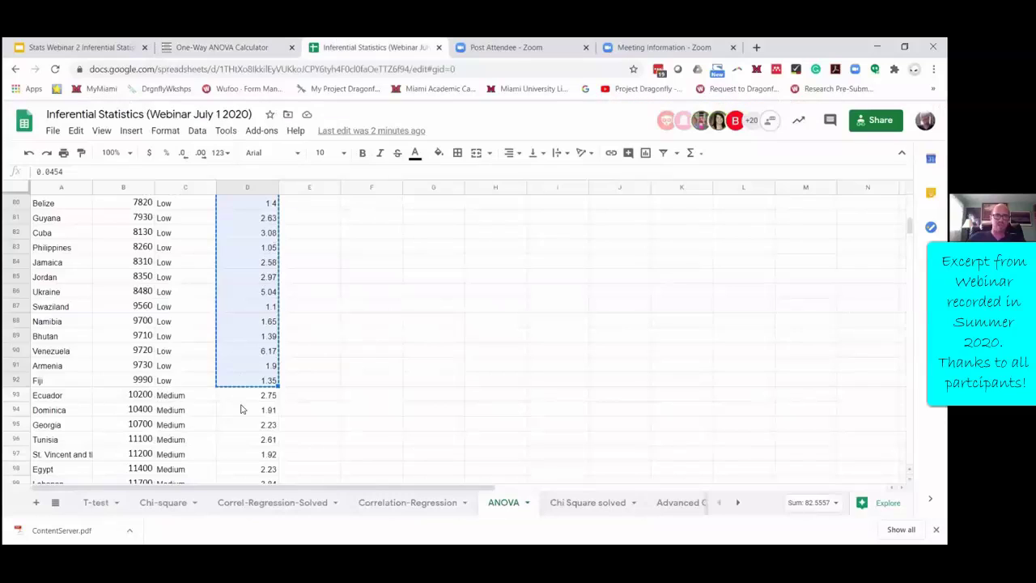
pyautogui.scroll(-2, 240, 409)
pyautogui.click(253, 307)
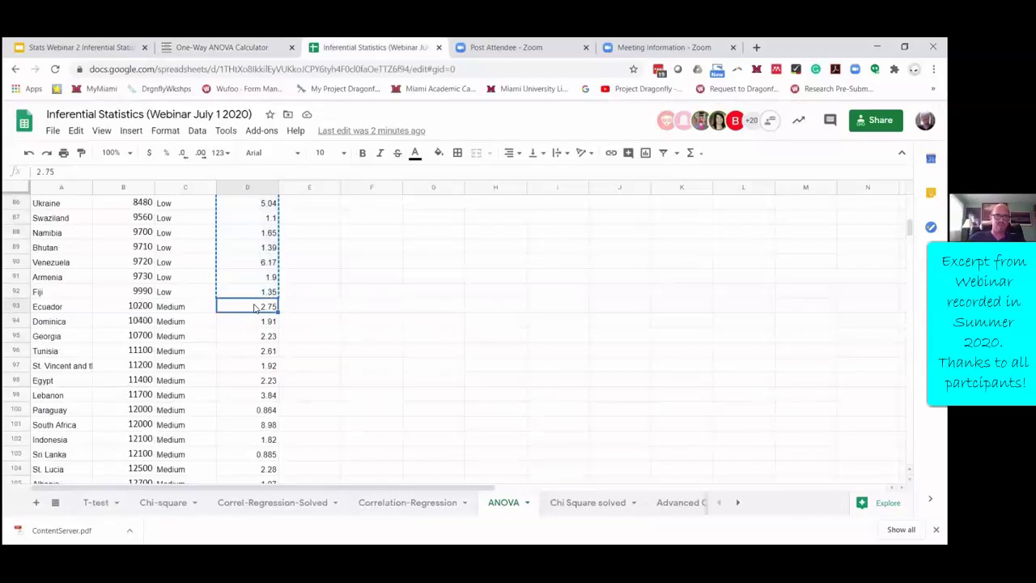
pyautogui.hotkey('shift', 'Down')
pyautogui.hotkey('shift', 'Down')
pyautogui.hotkey('shift', 'Down')
pyautogui.hotkey('shift', 'Down')
pyautogui.hotkey('shift', 'Down')
pyautogui.hotkey('shift', 'Down')
pyautogui.hotkey('shift', 'Down')
pyautogui.hotkey('shift', 'Down')
pyautogui.hotkey('shift', 'Down')
pyautogui.hotkey('shift', 'Down')
pyautogui.hotkey('shift', 'Down')
pyautogui.hotkey('shift', 'Down')
pyautogui.hotkey('shift', 'Down')
pyautogui.hotkey('shift', 'Down')
pyautogui.hotkey('shift', 'Down')
pyautogui.hotkey('shift', 'Down')
pyautogui.hotkey('shift', 'Down')
pyautogui.hotkey('shift', 'Down')
pyautogui.hotkey('shift', 'Down')
pyautogui.hotkey('shift', 'Down')
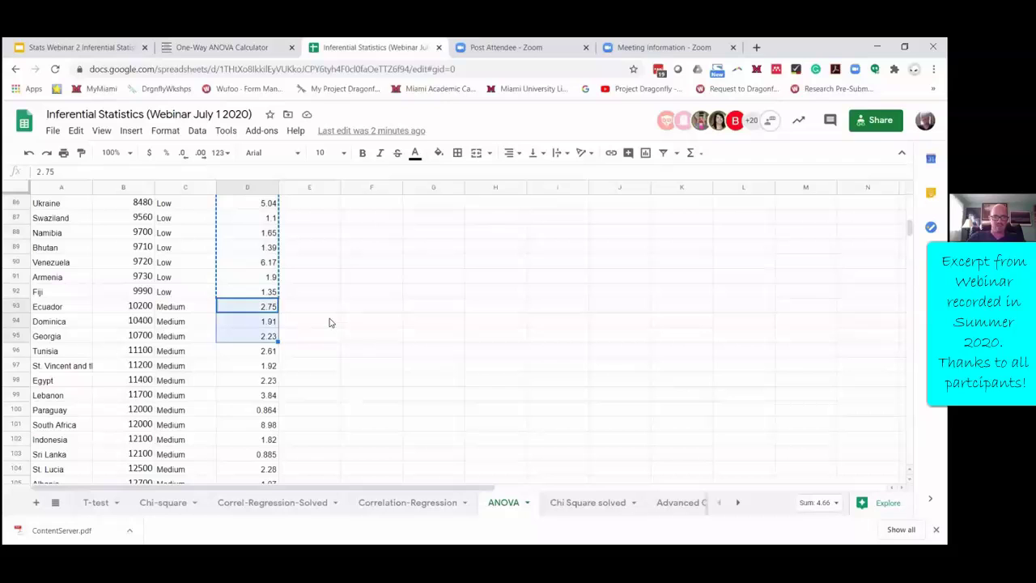
pyautogui.hotkey('shift', 'Down')
pyautogui.hotkey('shift', 'Down')
pyautogui.hotkey('shift', 'Down')
pyautogui.hotkey('shift', 'Down')
pyautogui.hotkey('shift', 'Down')
pyautogui.hotkey('shift', 'Down')
pyautogui.hotkey('shift', 'Down')
pyautogui.hotkey('shift', 'Down')
pyautogui.hotkey('shift', 'Down')
pyautogui.hotkey('shift', 'Down')
pyautogui.hotkey('shift', 'Down')
pyautogui.hotkey('shift', 'Down')
pyautogui.hotkey('shift', 'Down')
pyautogui.hotkey('shift', 'Down')
pyautogui.hotkey('shift', 'Down')
pyautogui.hotkey('shift', 'Down')
pyautogui.hotkey('shift', 'Down')
pyautogui.hotkey('shift', 'Down')
pyautogui.hotkey('shift', 'Down')
pyautogui.hotkey('shift', 'Down')
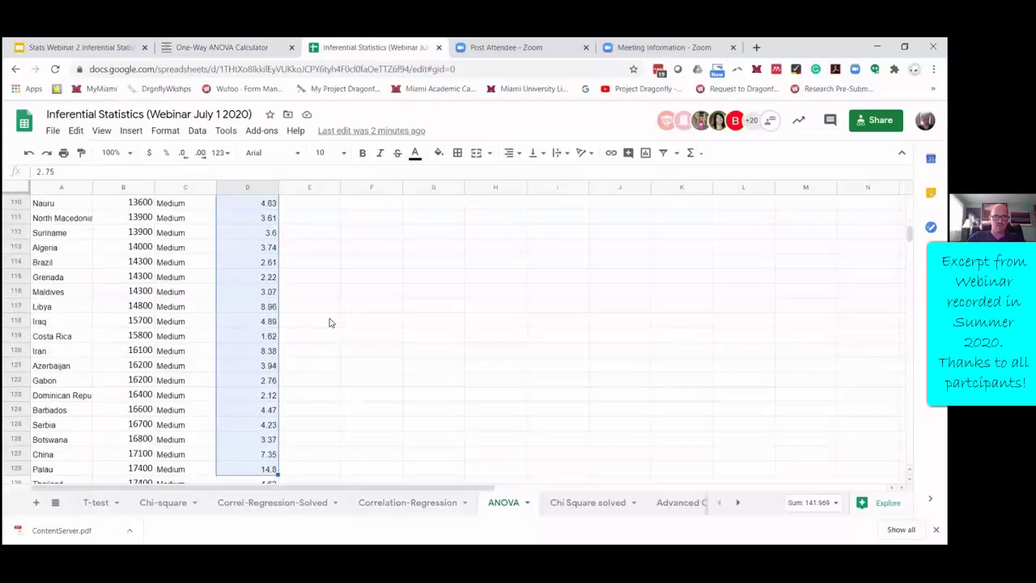
pyautogui.hotkey('shift', 'Down')
pyautogui.hotkey('shift', 'Down')
pyautogui.hotkey('shift', 'Down')
pyautogui.hotkey('shift', 'Down')
pyautogui.hotkey('shift', 'Down')
pyautogui.hotkey('shift', 'Up')
pyautogui.hotkey('shift', 'Up')
pyautogui.hotkey('shift', 'Up')
pyautogui.hotkey('shift', 'Up')
pyautogui.hotkey('shift', 'Up')
pyautogui.hotkey('shift', 'Up')
pyautogui.hotkey('shift', 'Up')
pyautogui.hotkey('shift', 'Up')
pyautogui.hotkey('shift', 'Up')
pyautogui.hotkey('shift', 'Up')
pyautogui.hotkey('shift', 'Up')
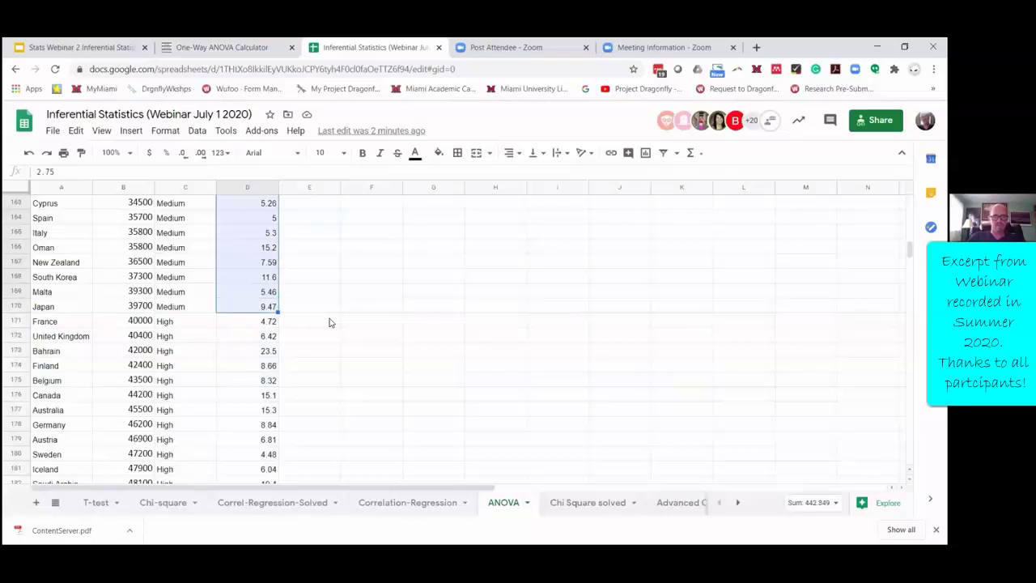
pyautogui.hotkey('ctrl', 'c')
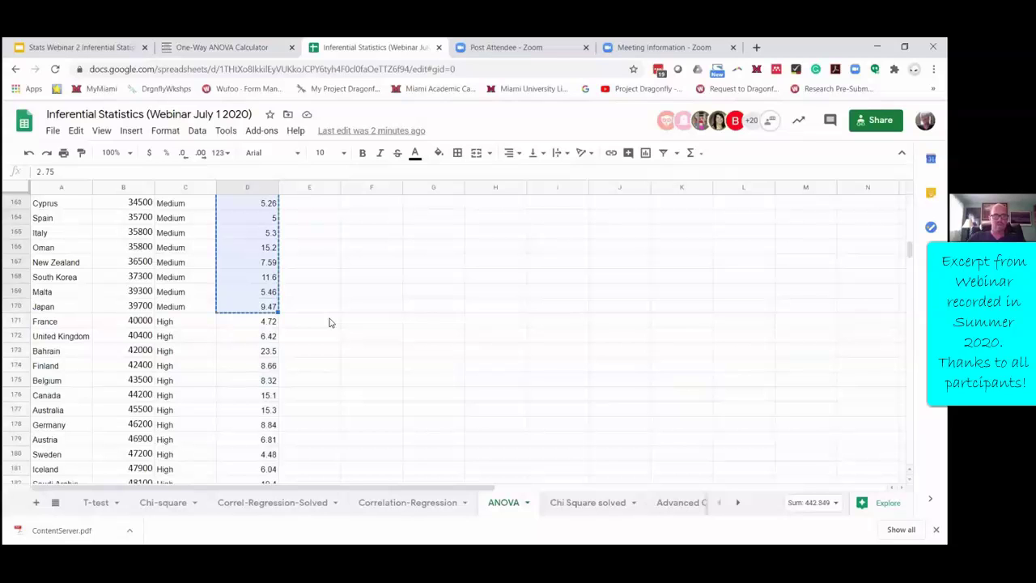
# - Paste the Medium group's CO2 values into the calculator's Treatment 2 box
pyautogui.click(261, 45)
pyautogui.click(247, 262)
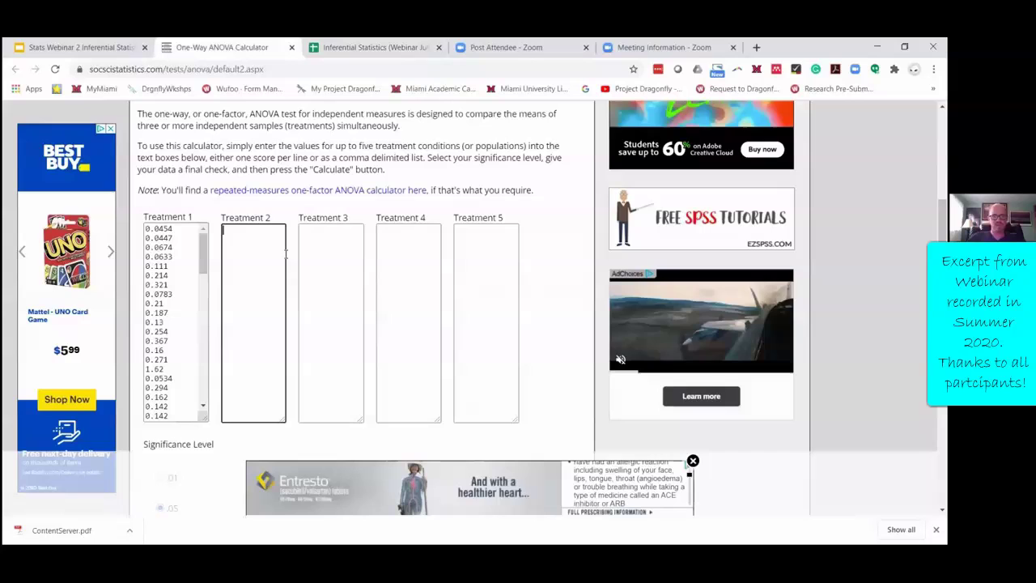
pyautogui.hotkey('ctrl', 'v')
pyautogui.click(372, 47)
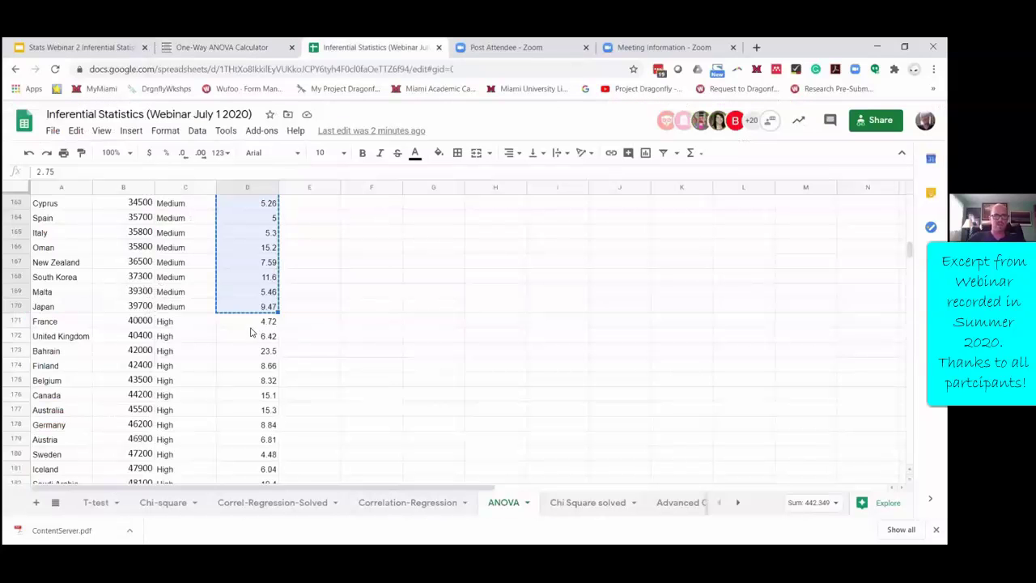
# - Copy the High group's CO2 values, D171 through D195
pyautogui.click(253, 324)
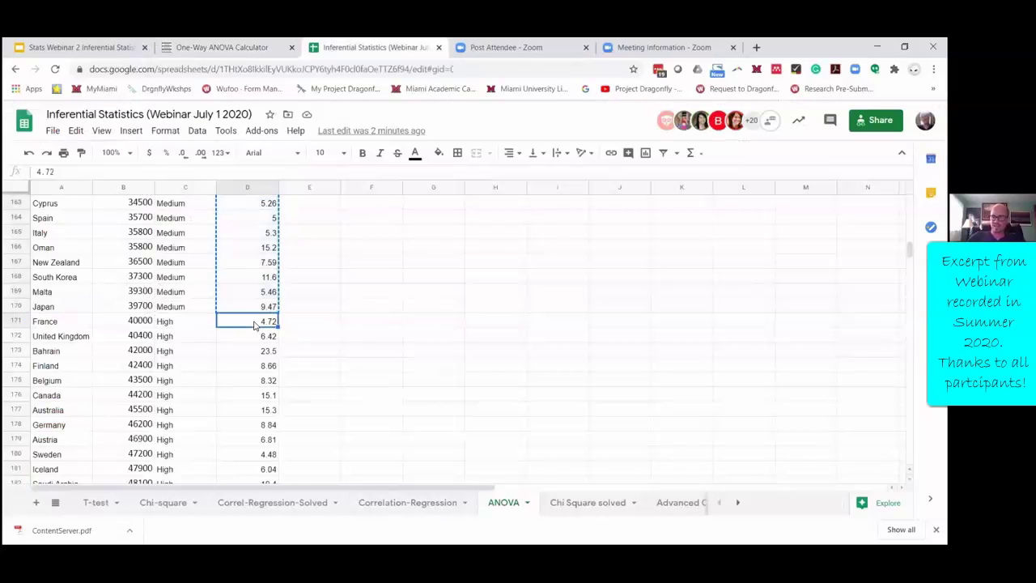
pyautogui.hotkey('ctrl', 'shift', 'Down')
pyautogui.hotkey('ctrl', 'c')
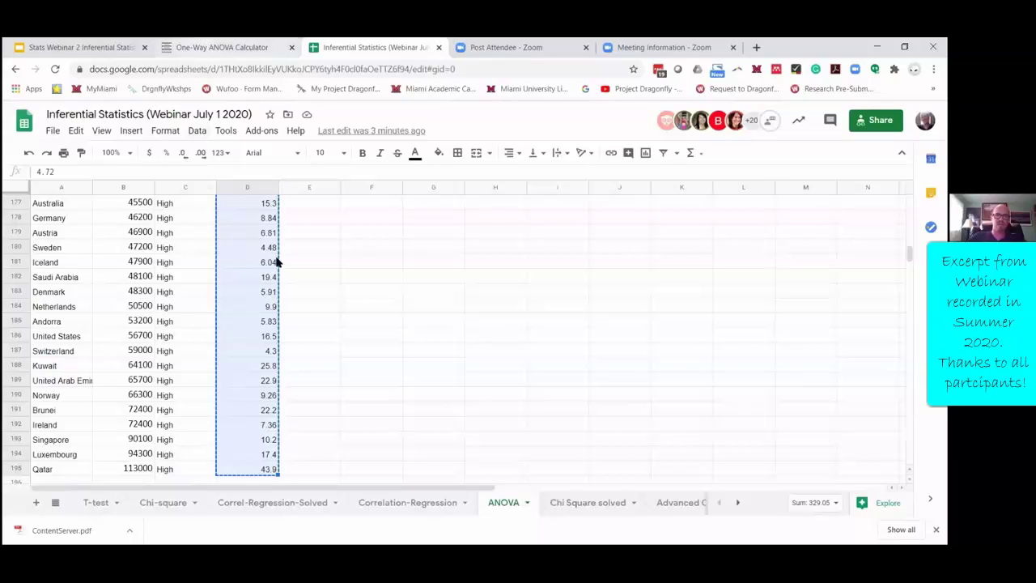
# - Paste the High group's CO2 values into the calculator's Treatment 3 box
pyautogui.hotkey('ctrl', 'shift', 'Tab')
pyautogui.click(316, 248)
pyautogui.hotkey('ctrl', 'v')
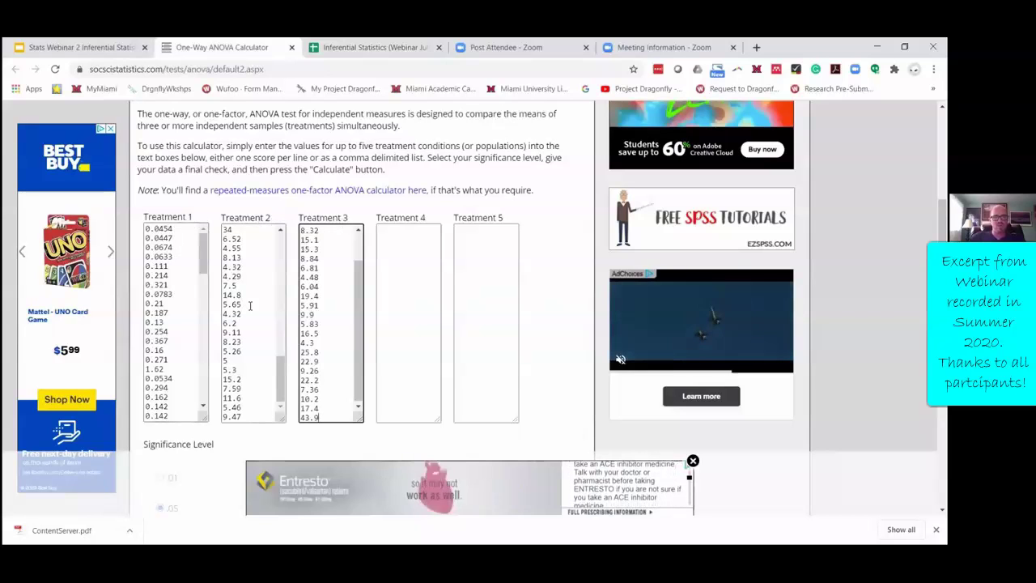
# - Calculate the one-way ANOVA on Treatments 1–3 at the .05 significance level
pyautogui.scroll(-3, 530, 269)
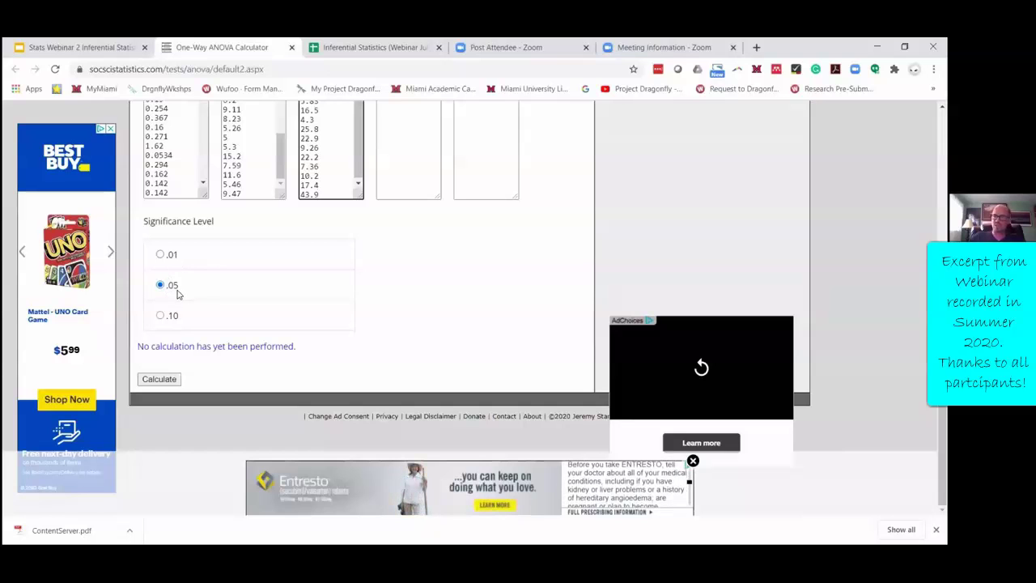
pyautogui.click(166, 380)
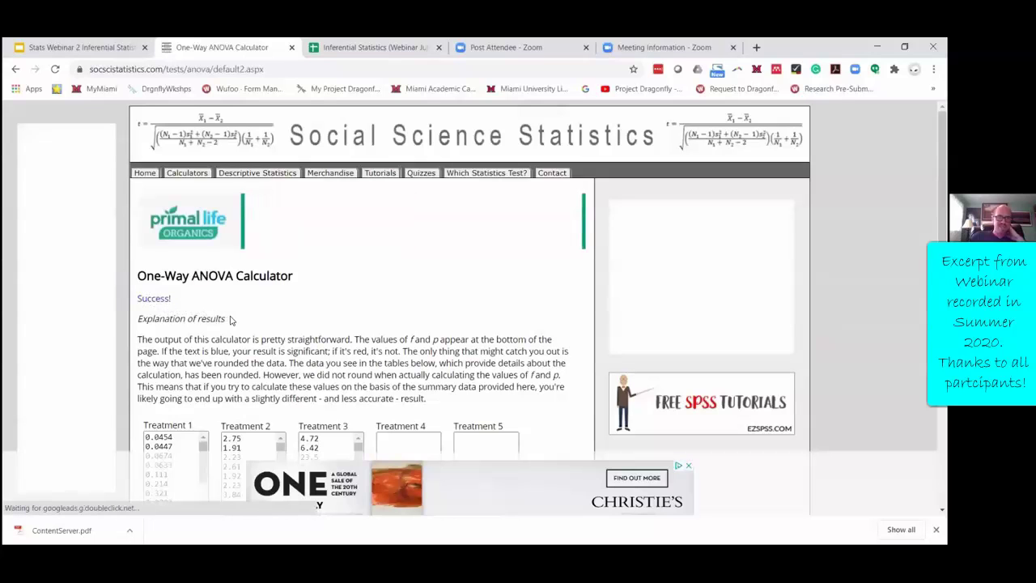
# - Highlight the results explanation and view the Summary of Data: means 0.9381, 5.6711, 13.162
pyautogui.scroll(-3, 230, 320)
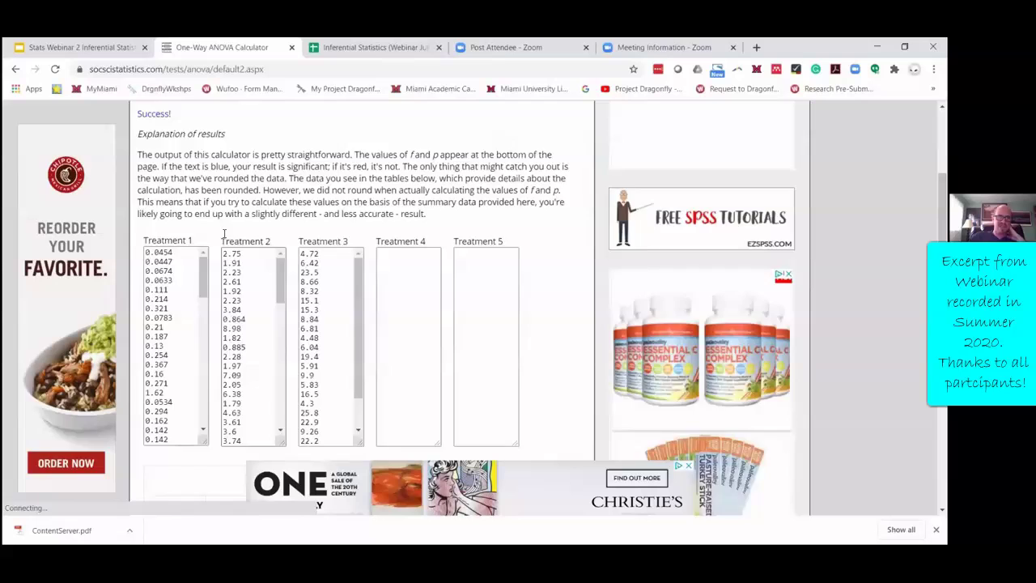
pyautogui.moveTo(193, 216); pyautogui.dragTo(476, 264)
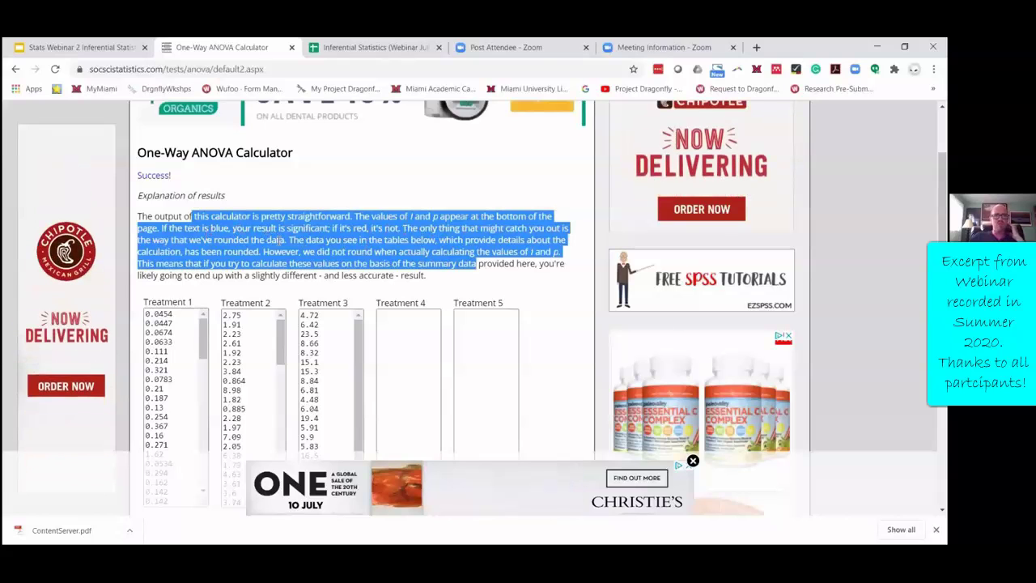
pyautogui.scroll(-1, 279, 241)
pyautogui.scroll(1, 348, 247)
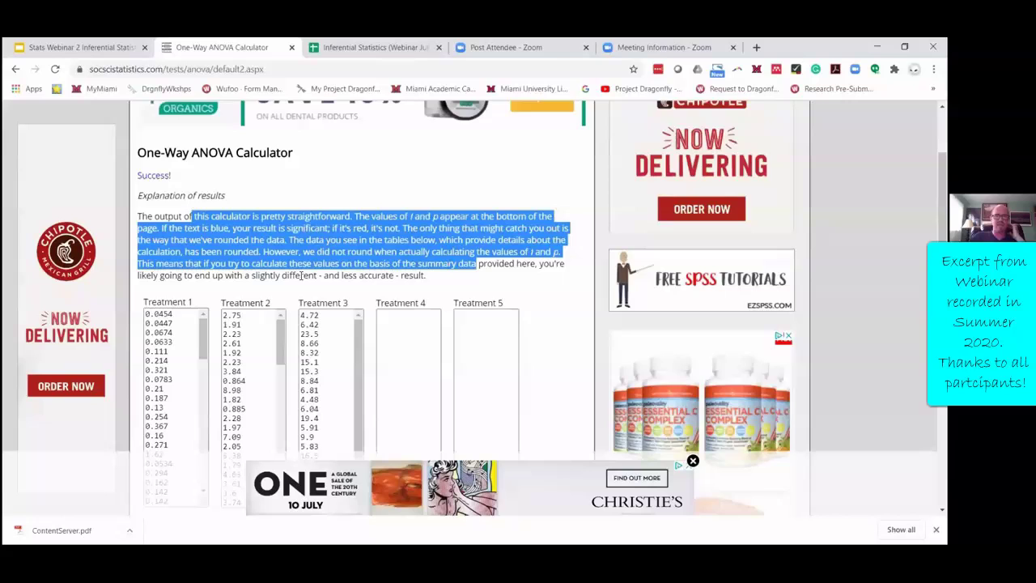
pyautogui.scroll(-5, 300, 275)
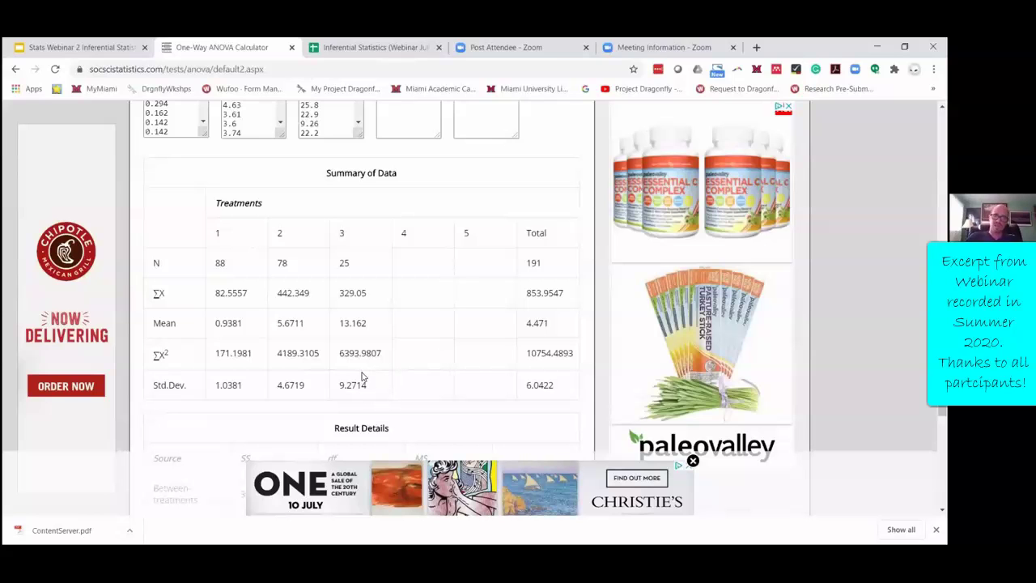
# - Highlight the p-value < .00001 in the Result Details for F = 75.91172
pyautogui.scroll(-2, 356, 395)
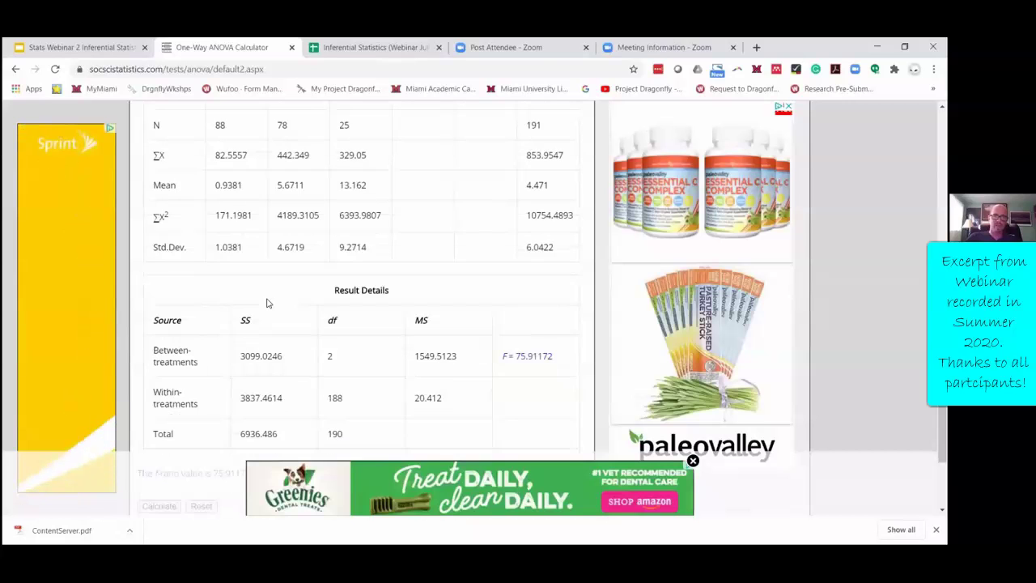
pyautogui.scroll(-2, 235, 271)
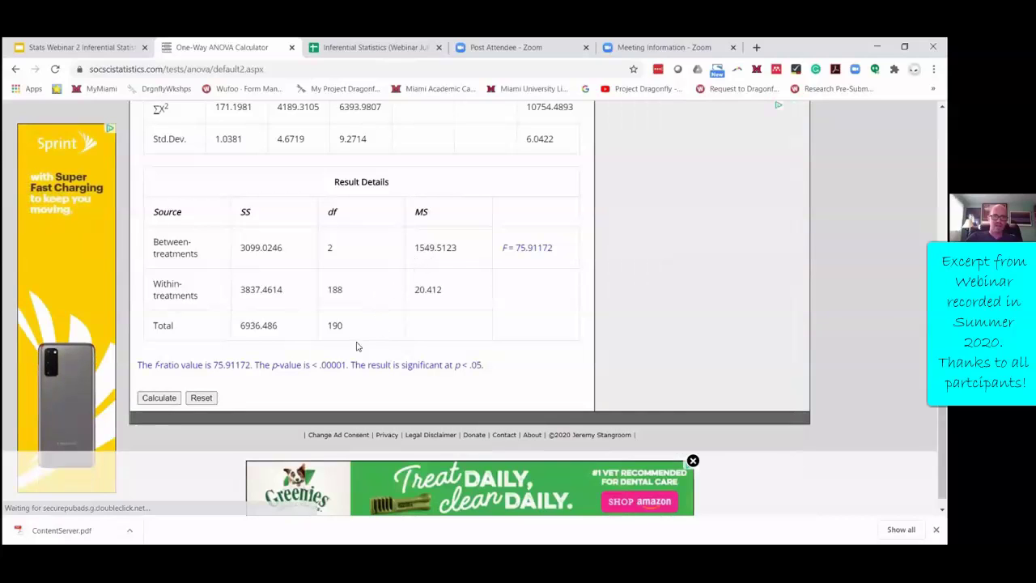
pyautogui.moveTo(321, 368); pyautogui.dragTo(309, 369)
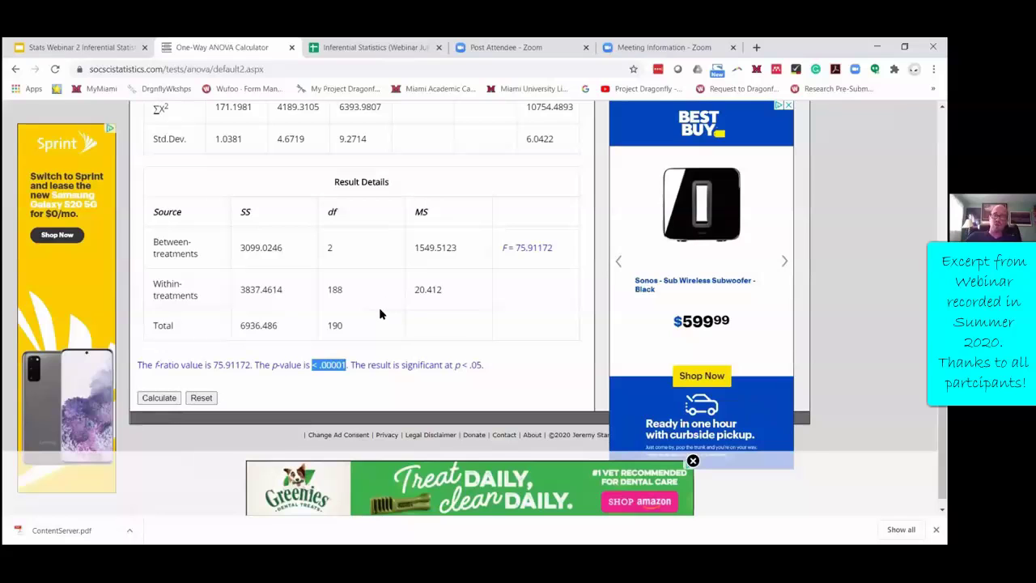
# - Open the Kruskal-Wallis Test Calculator in a new tab via the Demonstration 3 slide link
pyautogui.scroll(3, 379, 314)
pyautogui.scroll(-3, 380, 316)
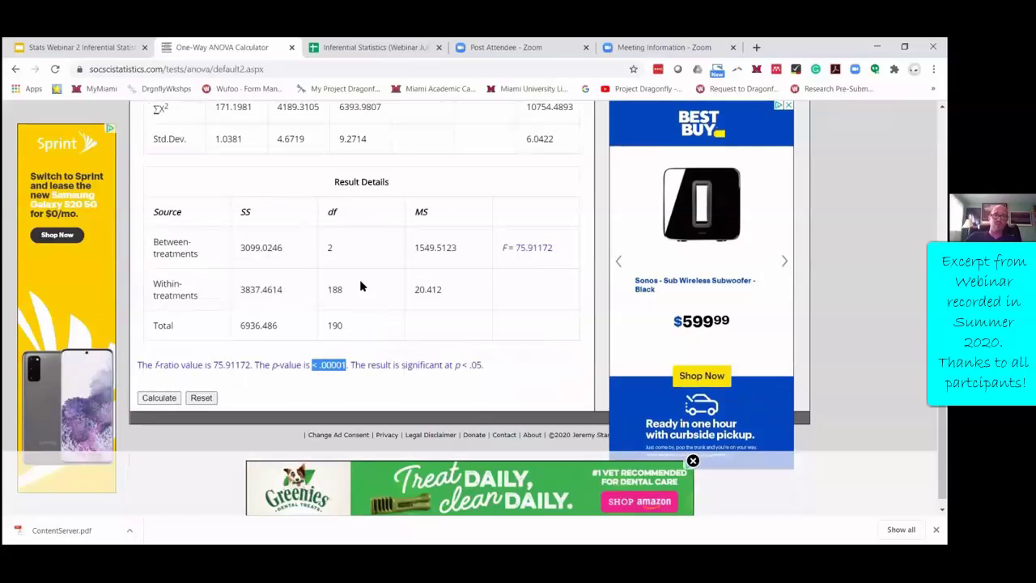
pyautogui.scroll(4, 338, 211)
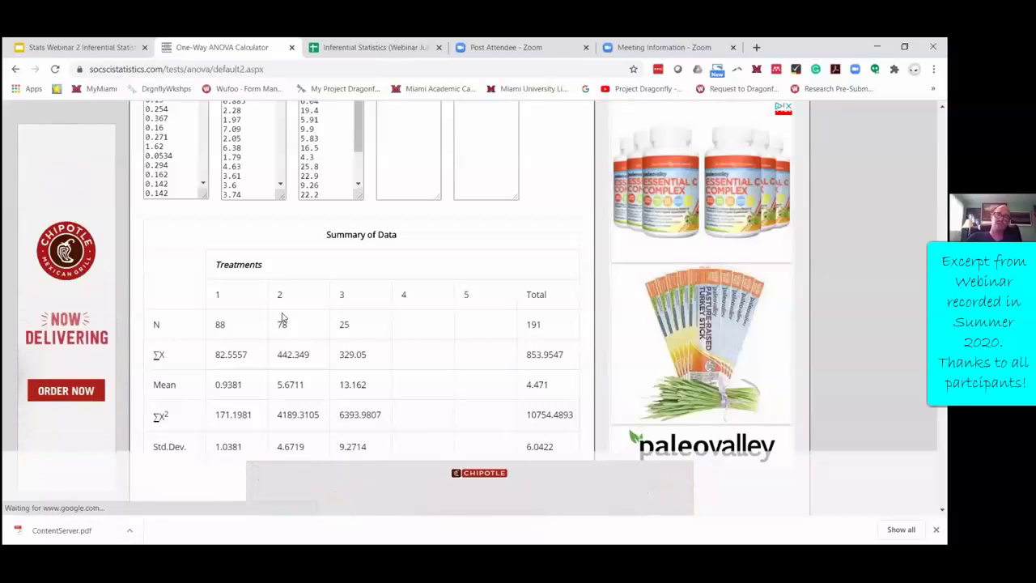
pyautogui.scroll(-3, 342, 306)
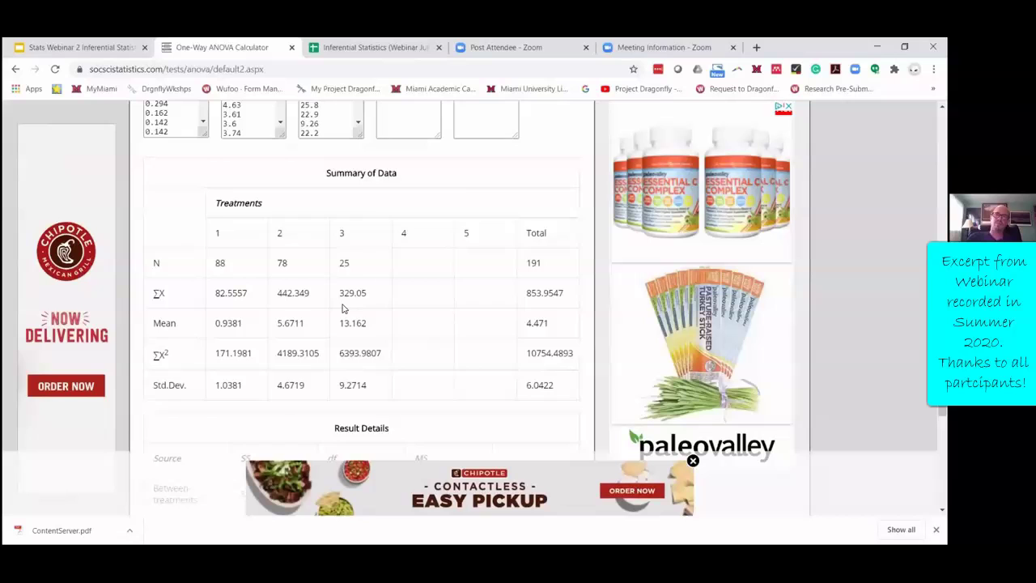
pyautogui.scroll(2, 323, 259)
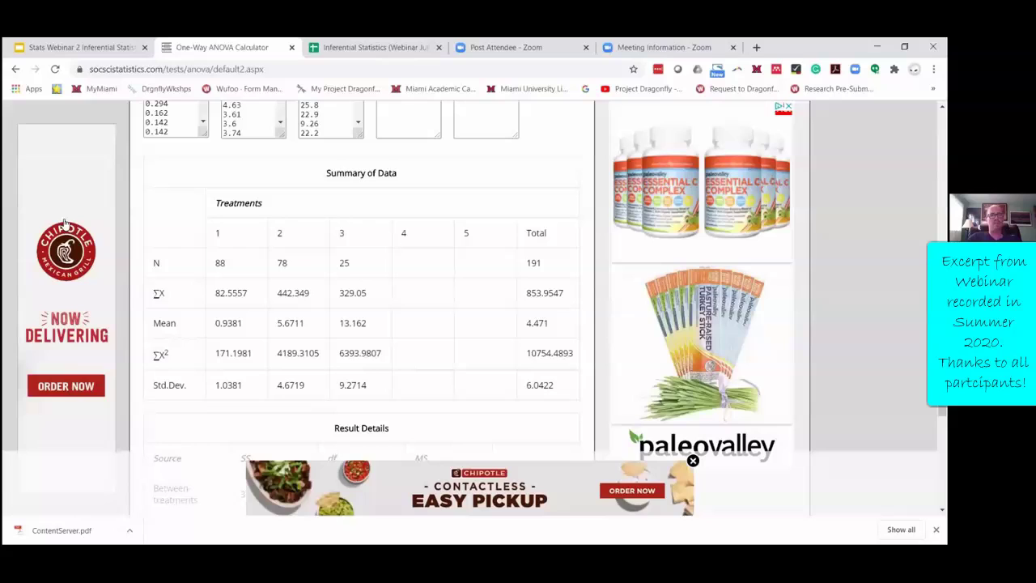
pyautogui.click(72, 47)
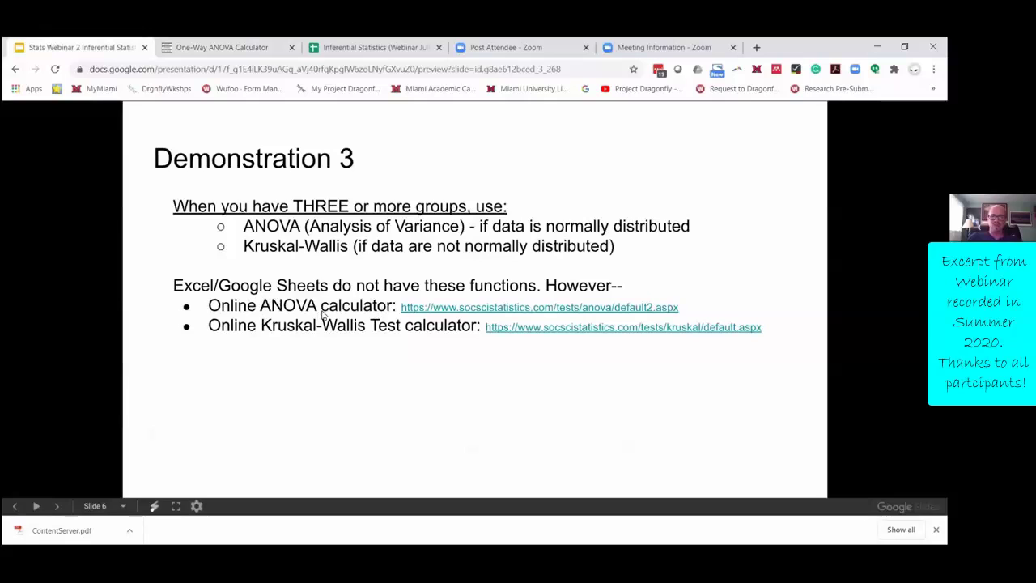
pyautogui.click(540, 330)
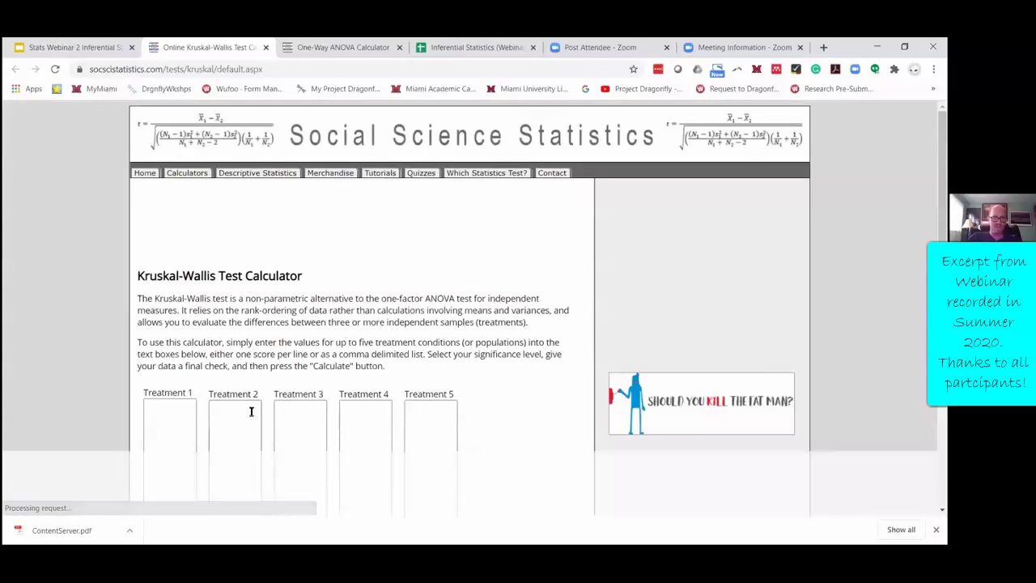
pyautogui.scroll(-1, 243, 229)
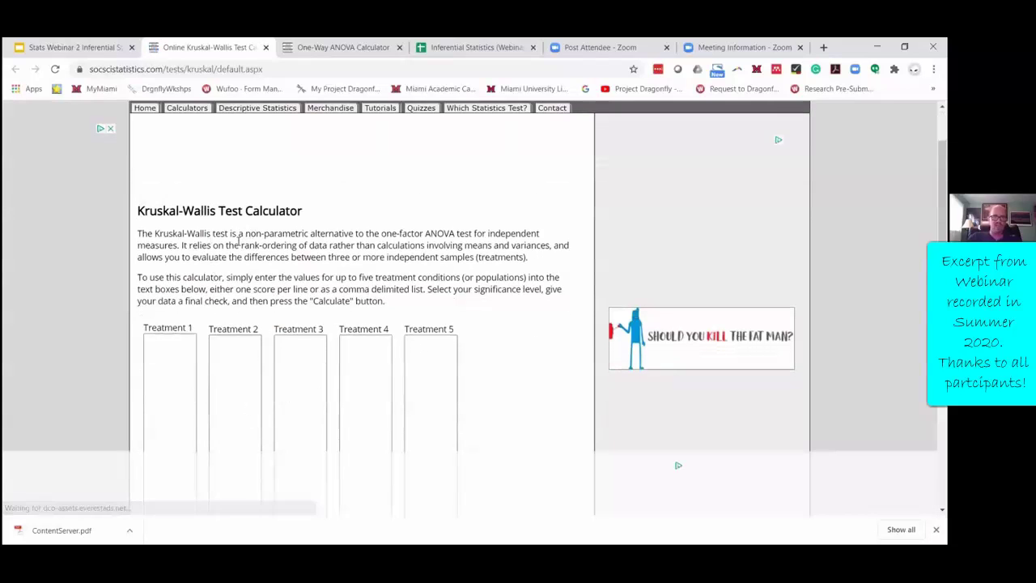
pyautogui.scroll(-1, 241, 237)
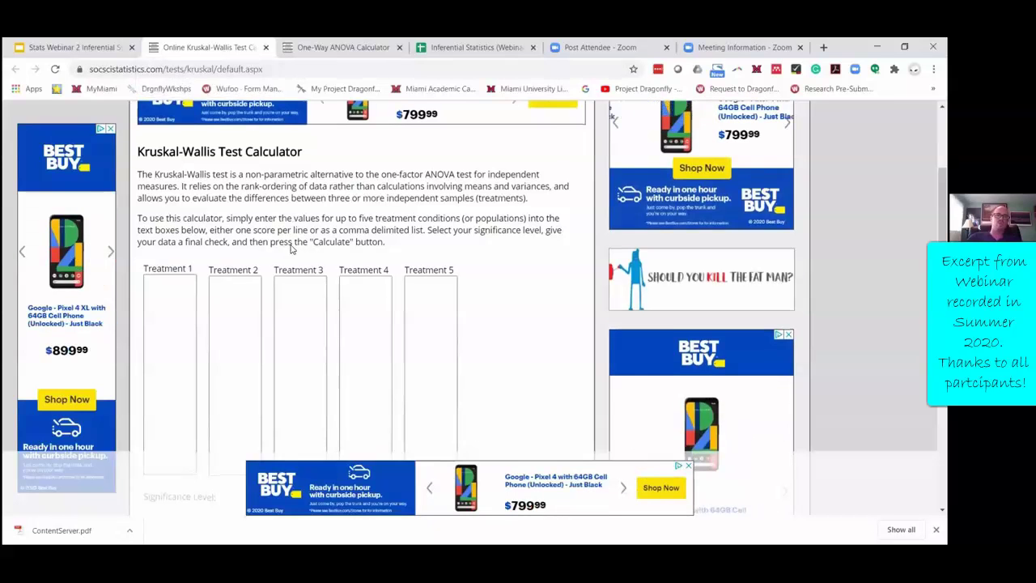
pyautogui.scroll(-2, 298, 252)
pyautogui.scroll(3, 287, 246)
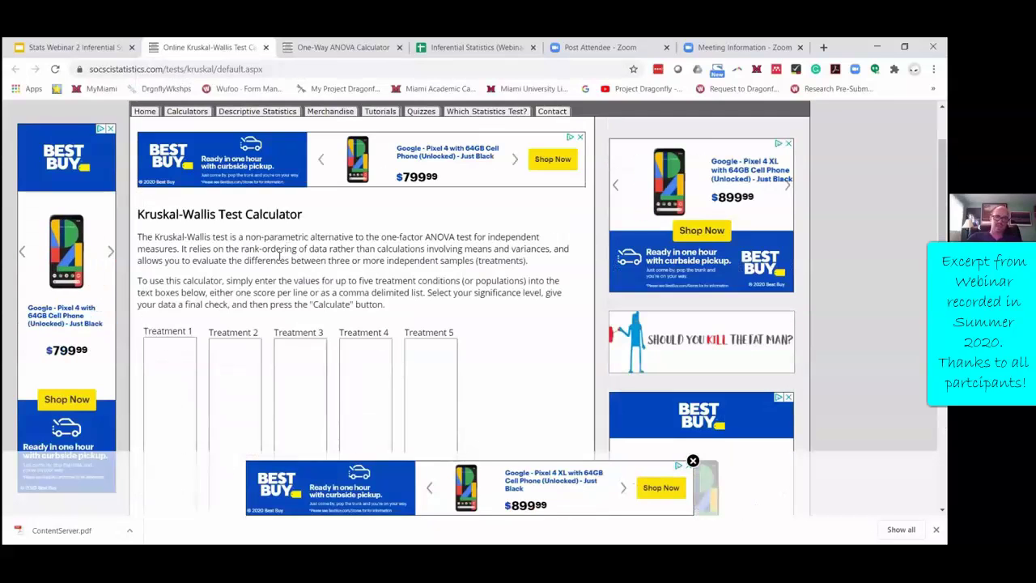